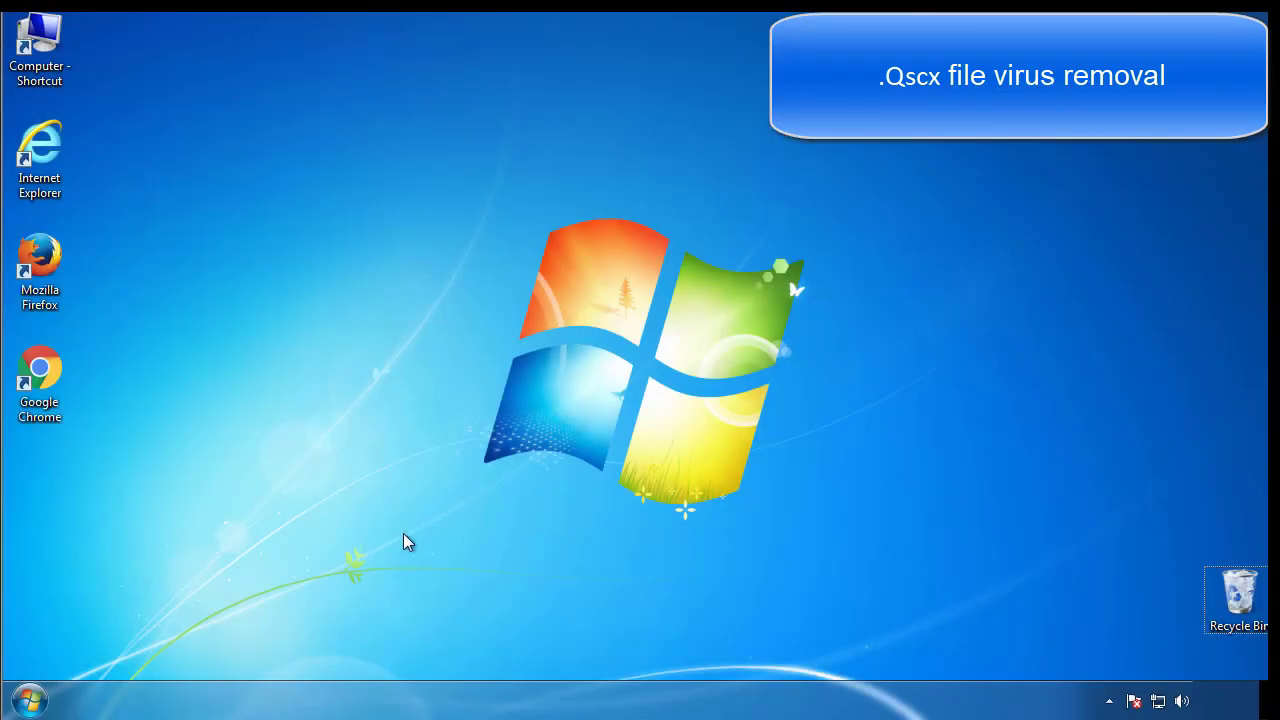
# Step: Enable minimal Safe boot for Windows 7 in System Configuration (msconfig), restart the computer and dismiss the safe mode help window
pyautogui.click(30, 700)
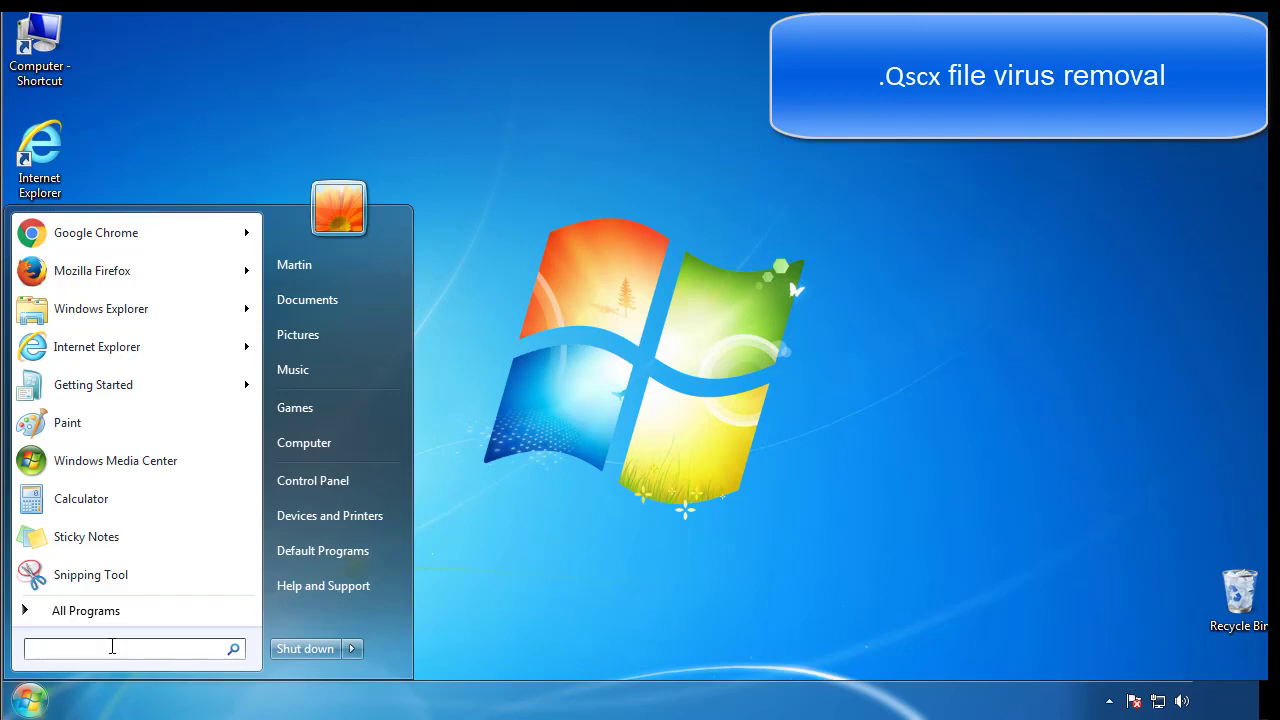
pyautogui.write('msconfig')
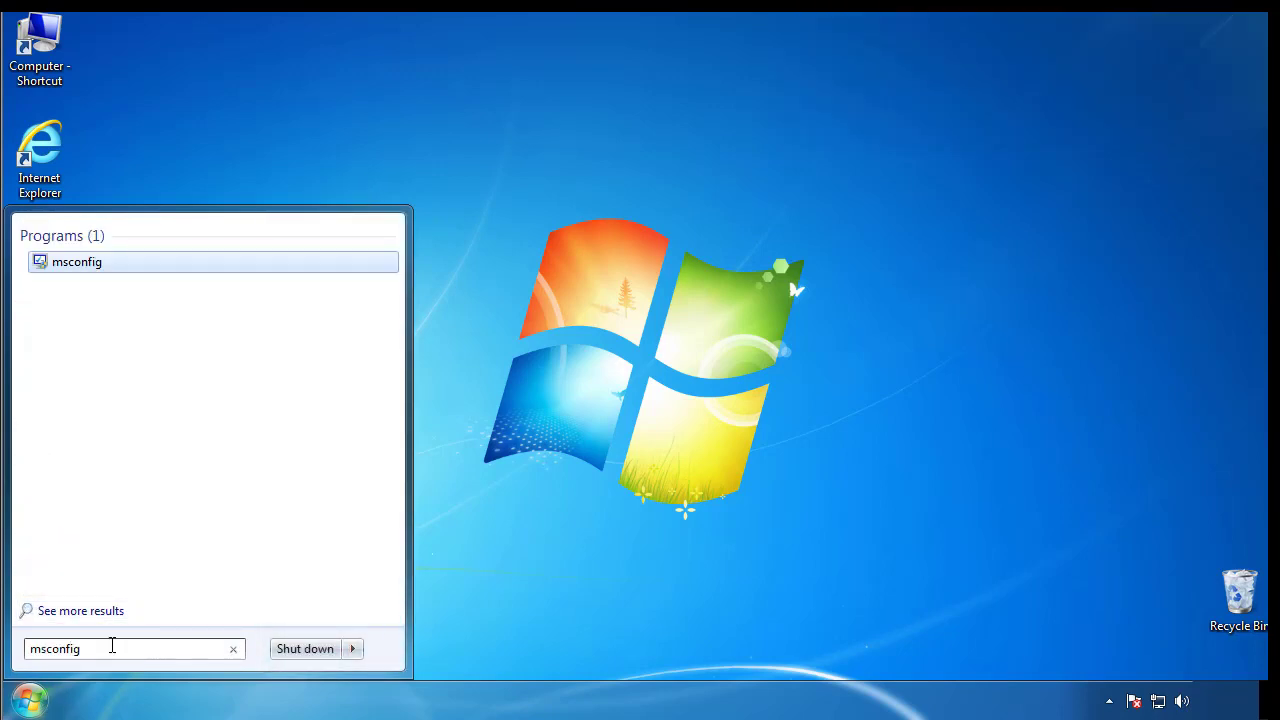
pyautogui.press('Return')
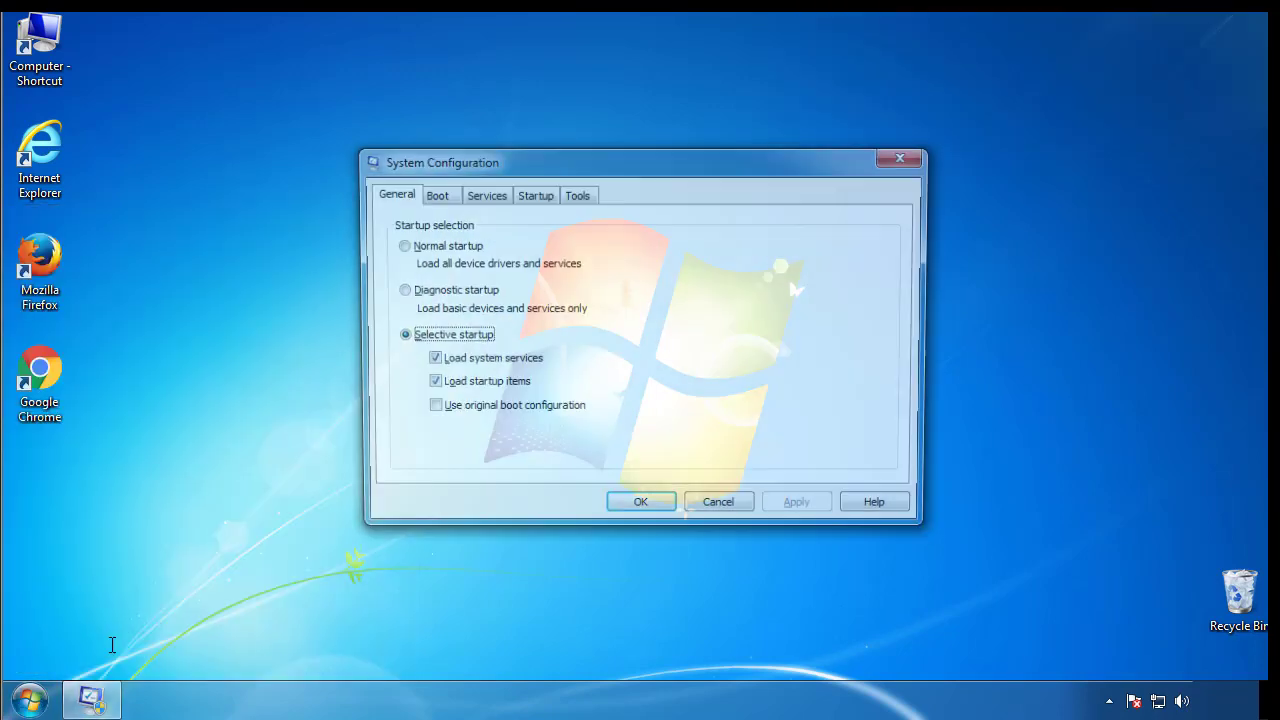
pyautogui.click(433, 196)
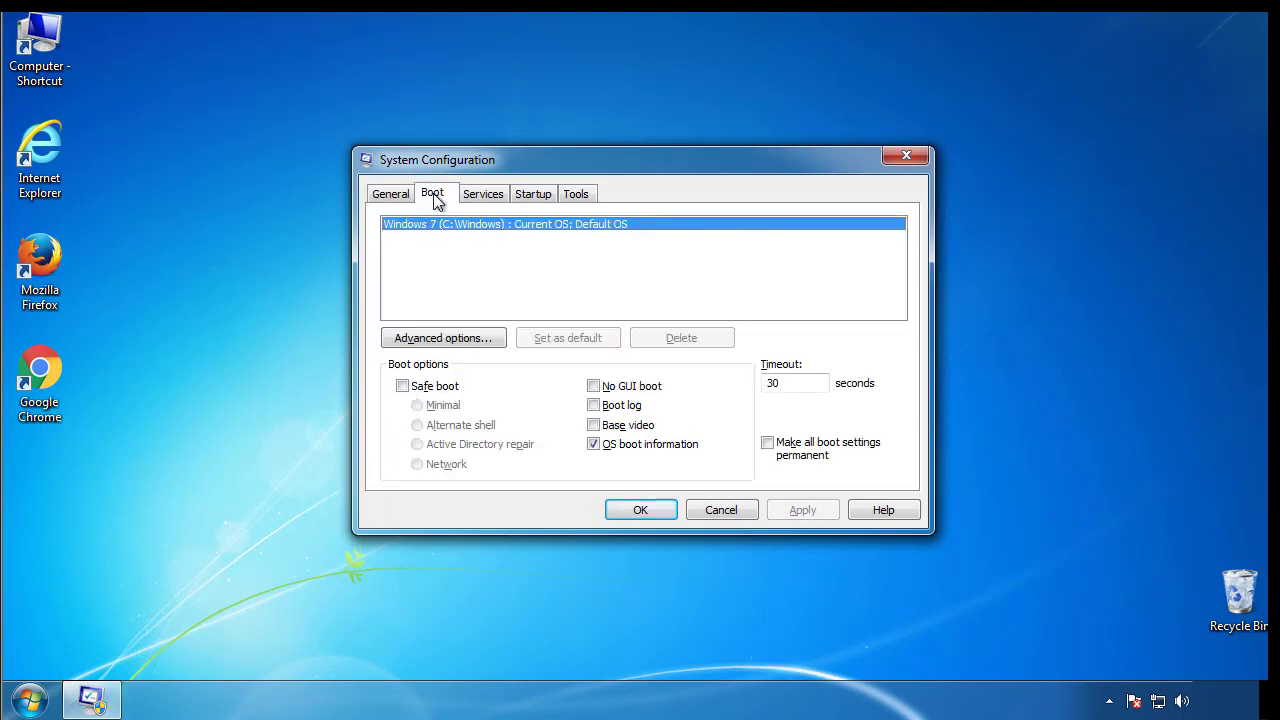
pyautogui.click(402, 386)
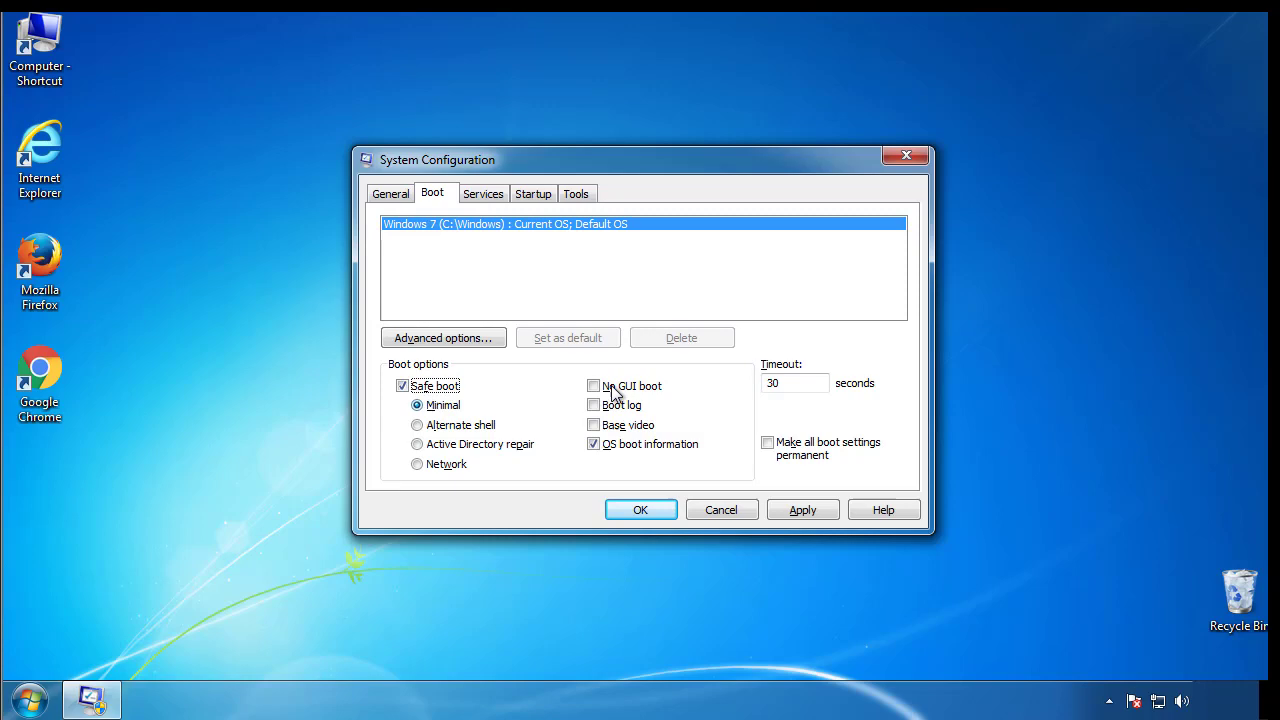
pyautogui.click(659, 518)
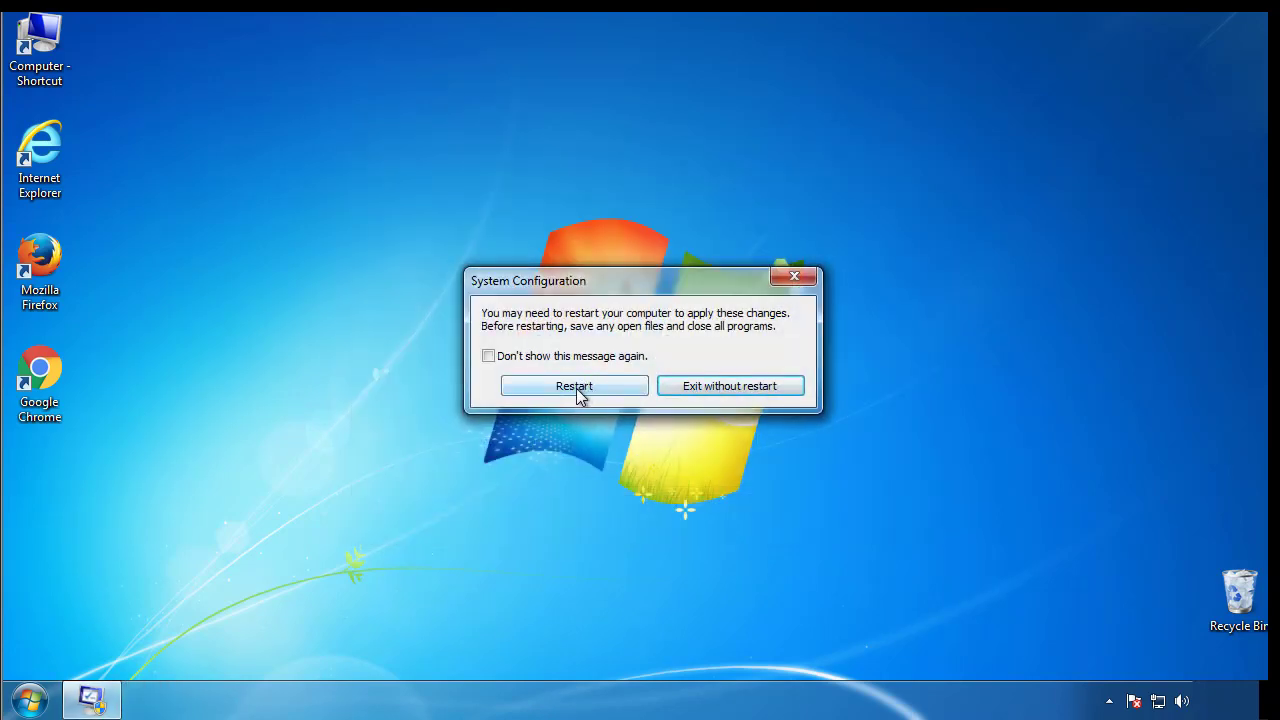
pyautogui.click(579, 390)
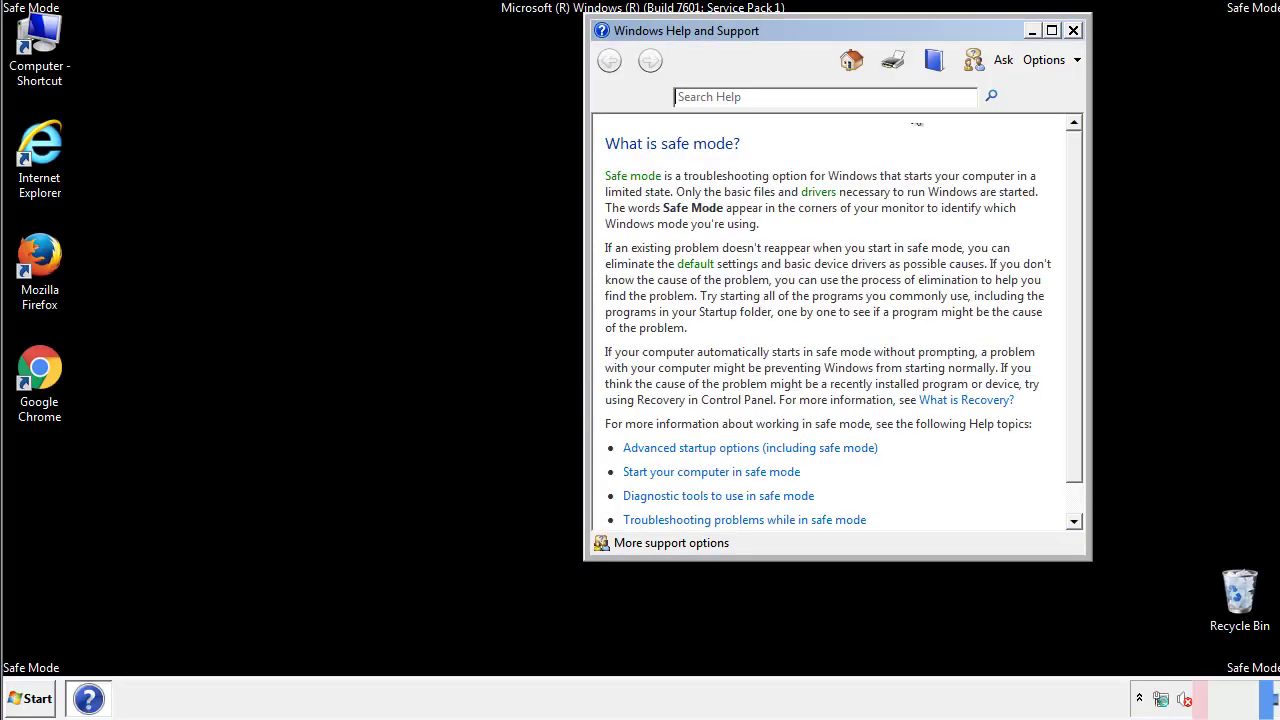
pyautogui.click(1073, 30)
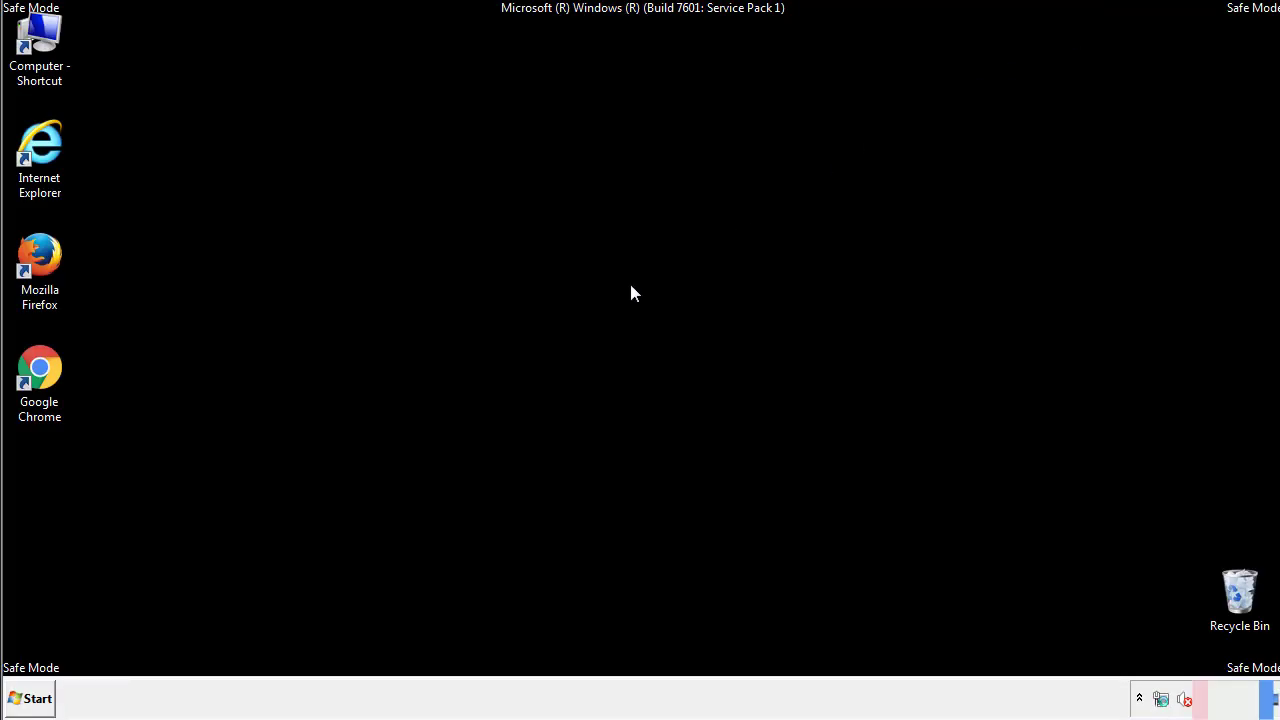
# Step: Set the Control Panel's Folder Options to show hidden files, folders, and drives, and close the Control Panel
pyautogui.click(38, 697)
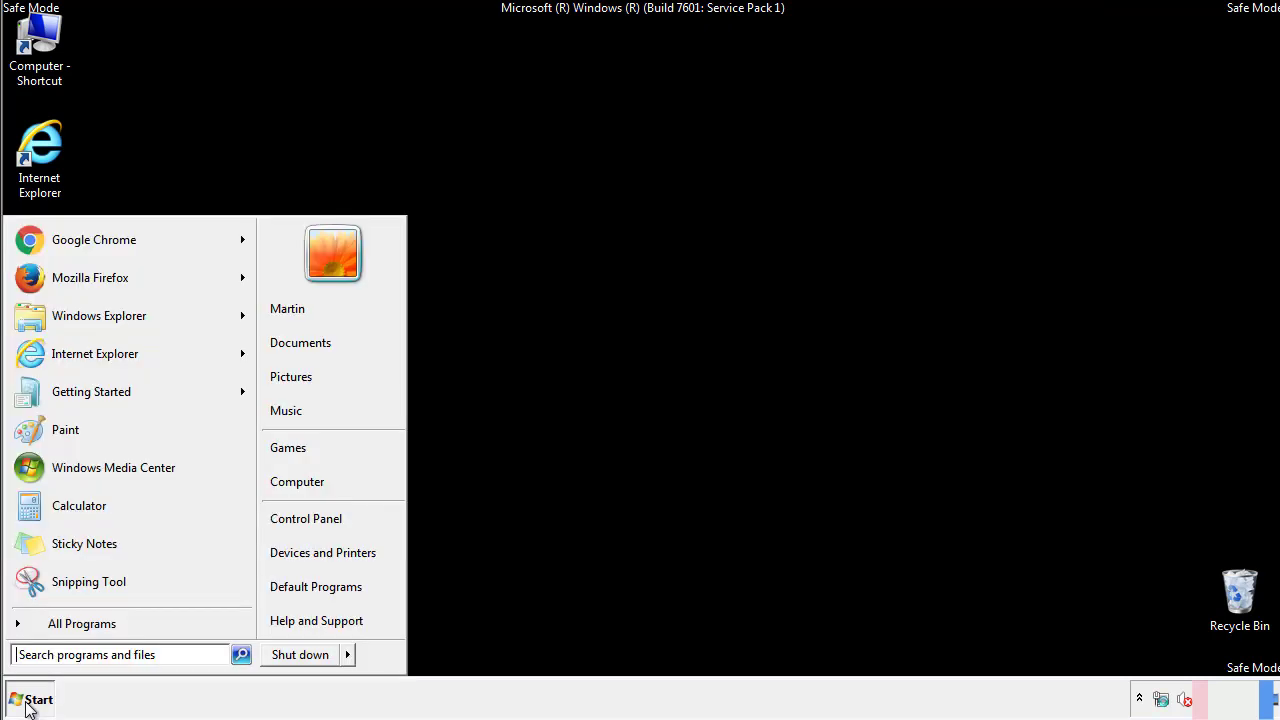
pyautogui.click(318, 515)
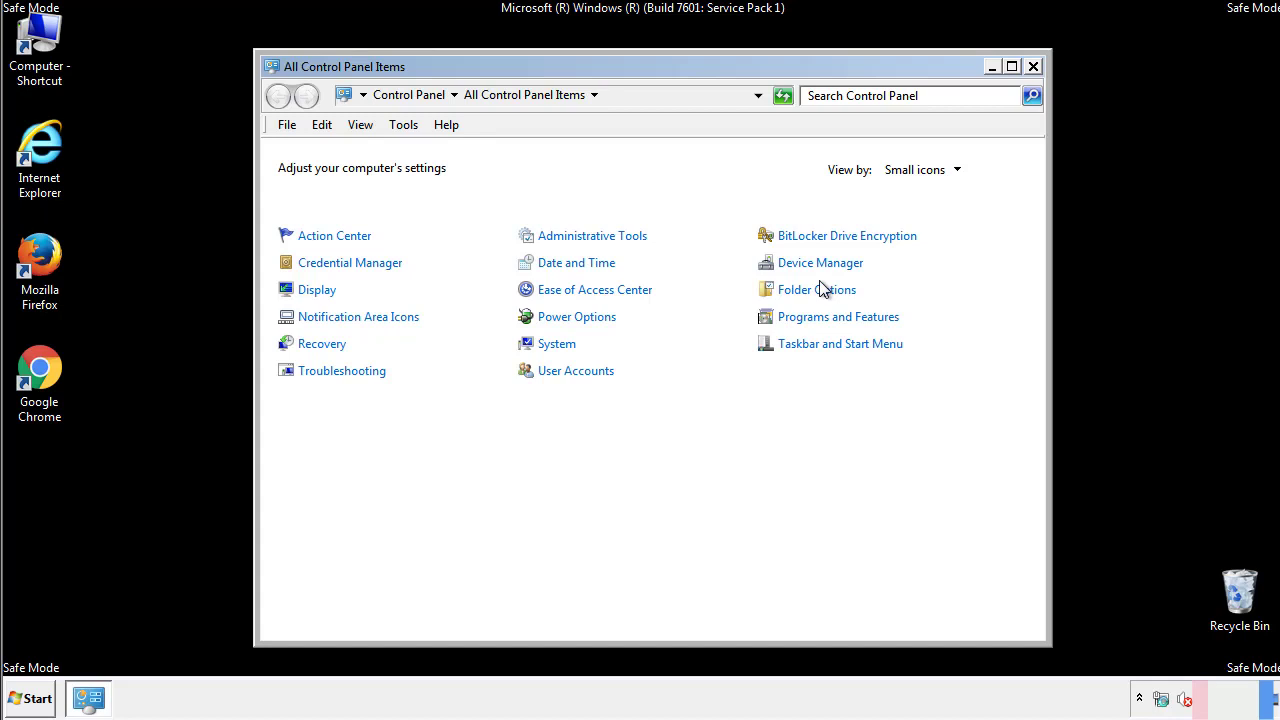
pyautogui.click(820, 291)
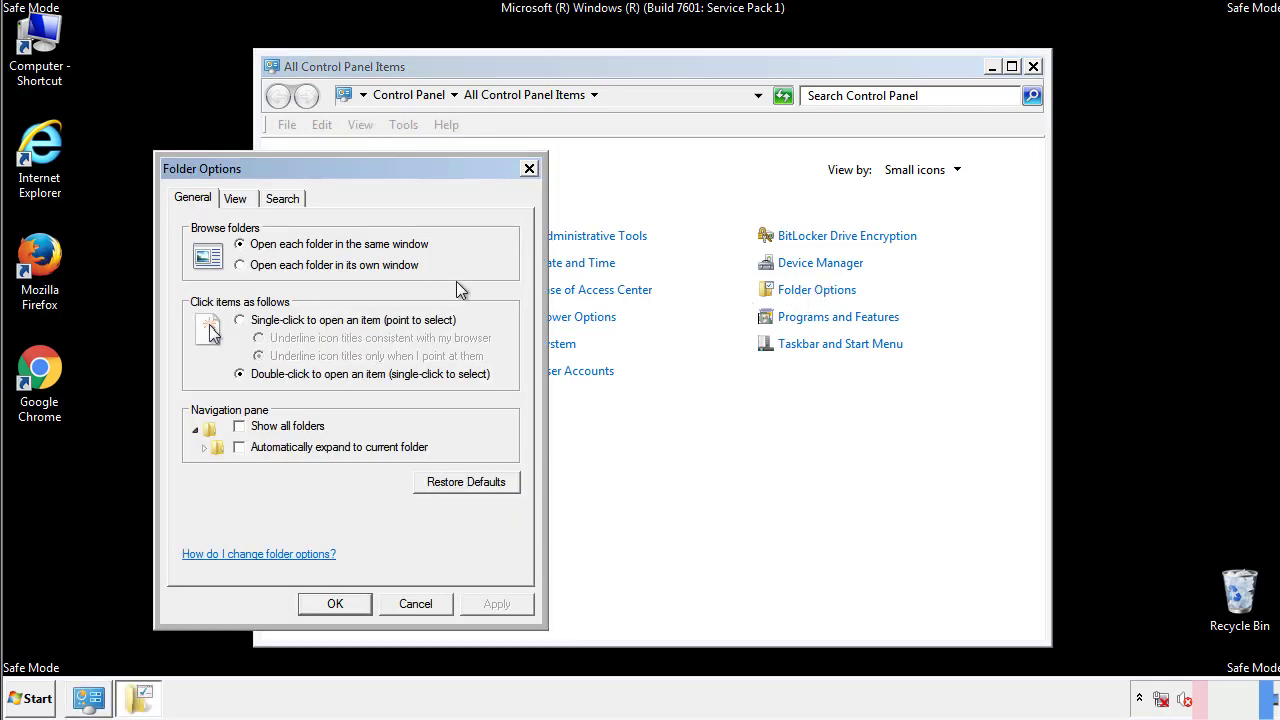
pyautogui.click(236, 200)
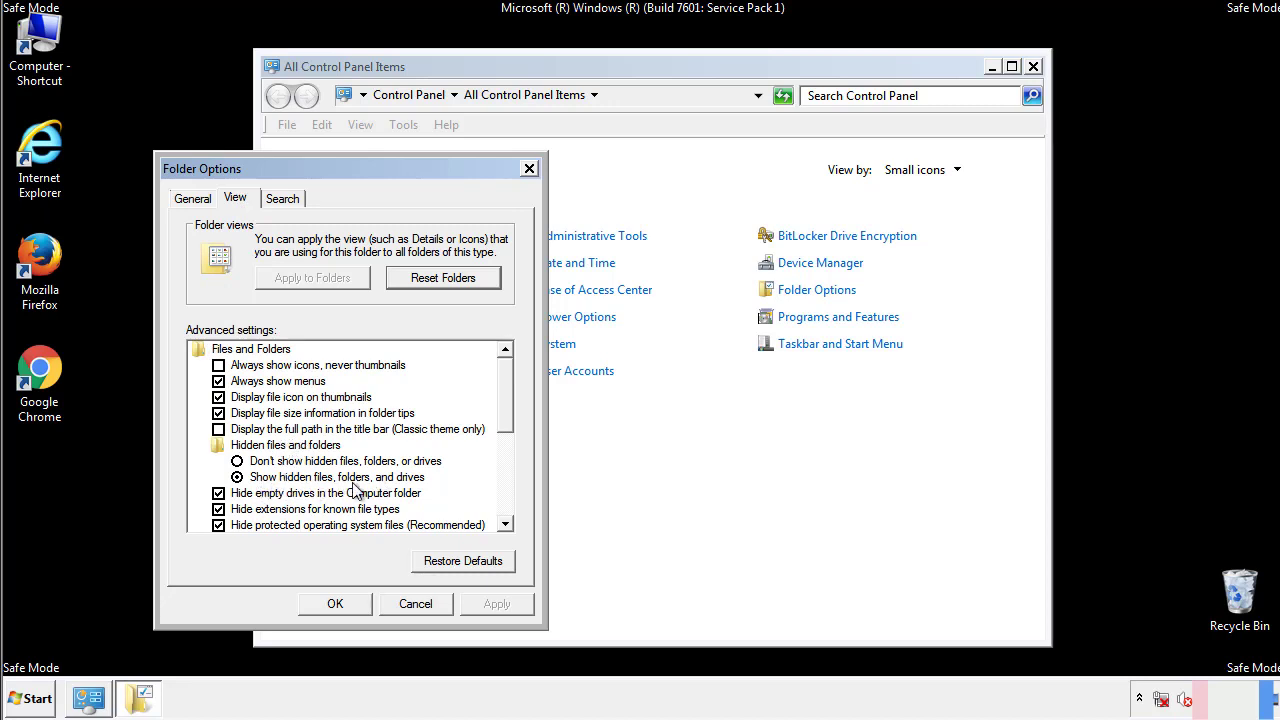
pyautogui.click(345, 603)
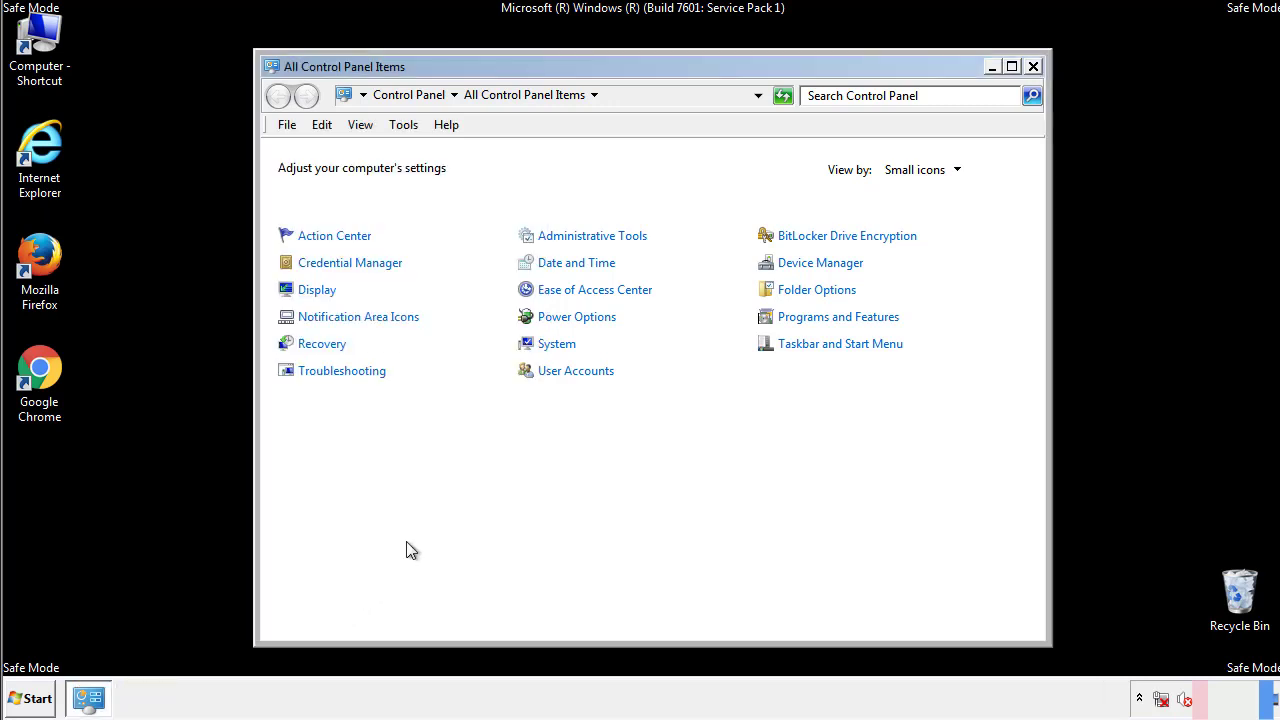
pyautogui.click(1033, 66)
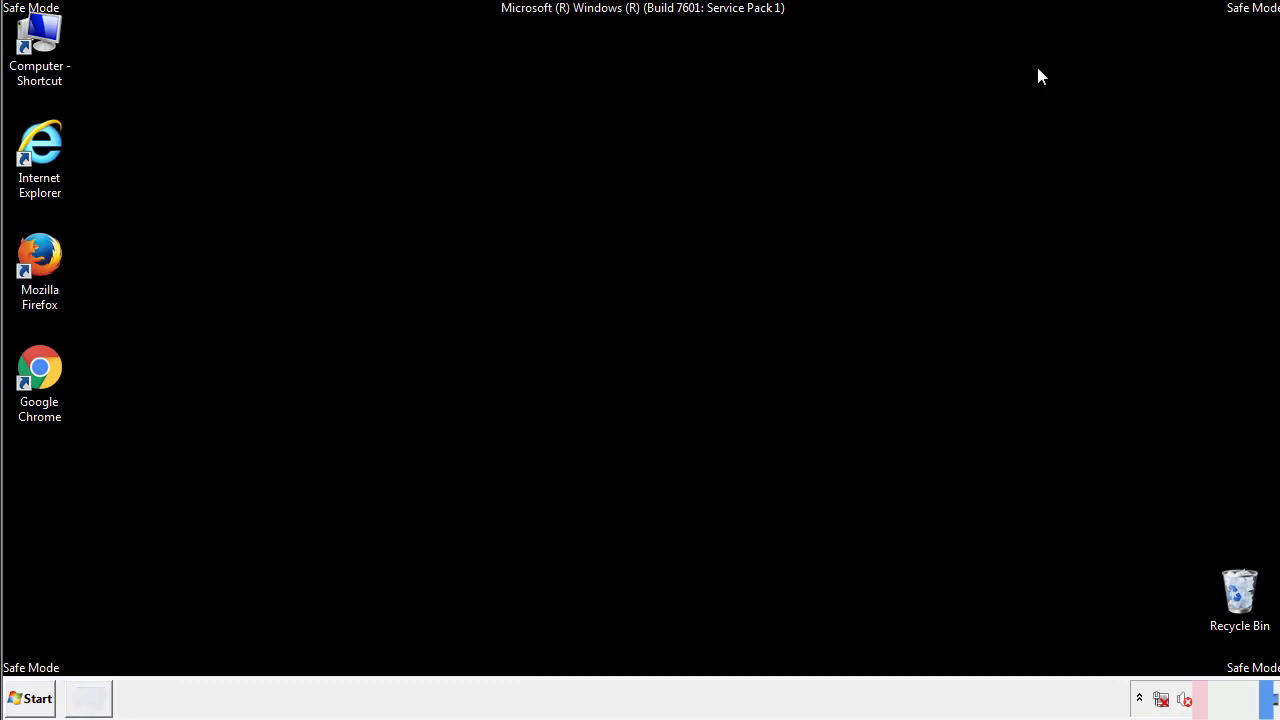
# Step: Browse from Computer to the folder C:\Windows\System32\drivers\etc
pyautogui.doubleClick(52, 35)
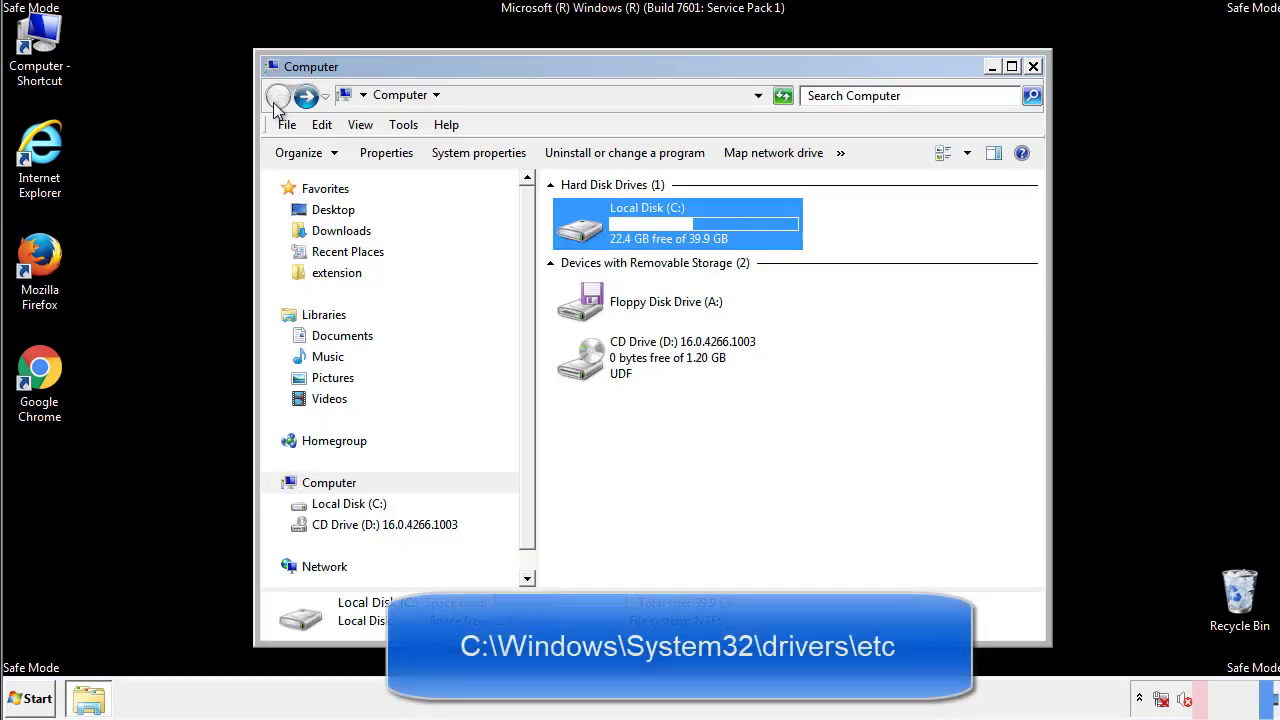
pyautogui.doubleClick(588, 230)
pyautogui.click(584, 368)
pyautogui.doubleClick(584, 368)
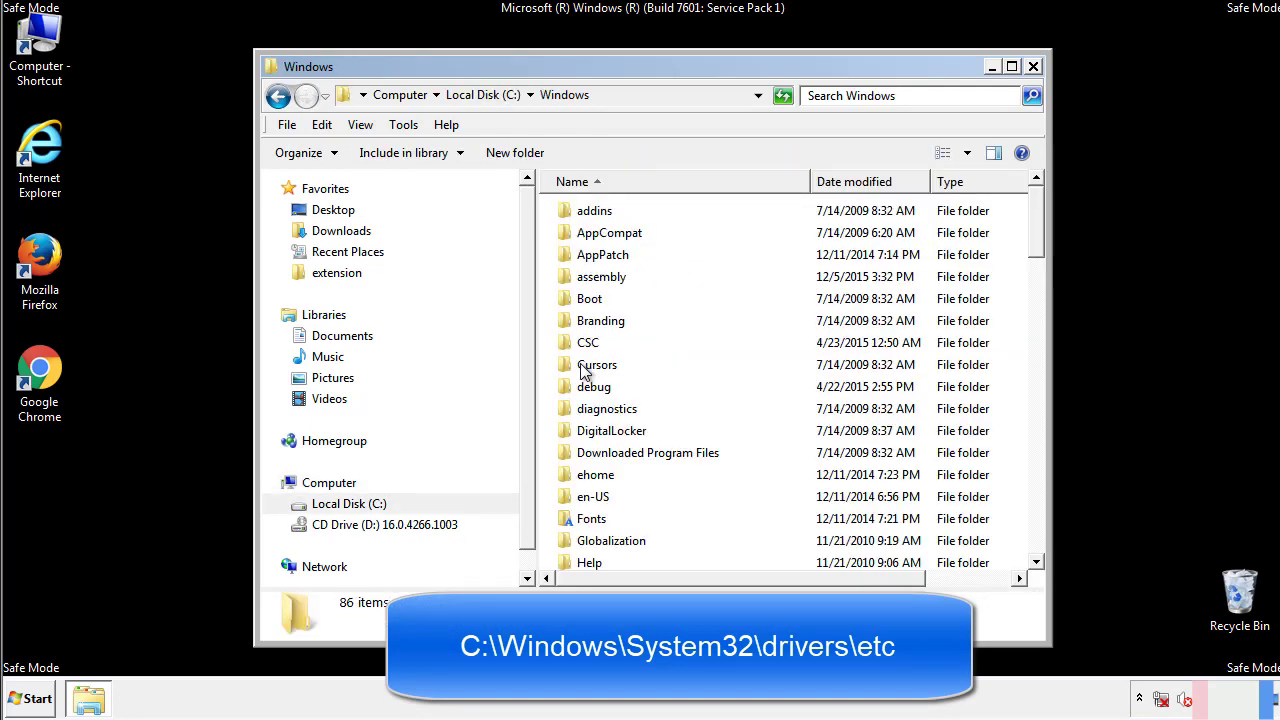
pyautogui.scroll(-2, 589, 452)
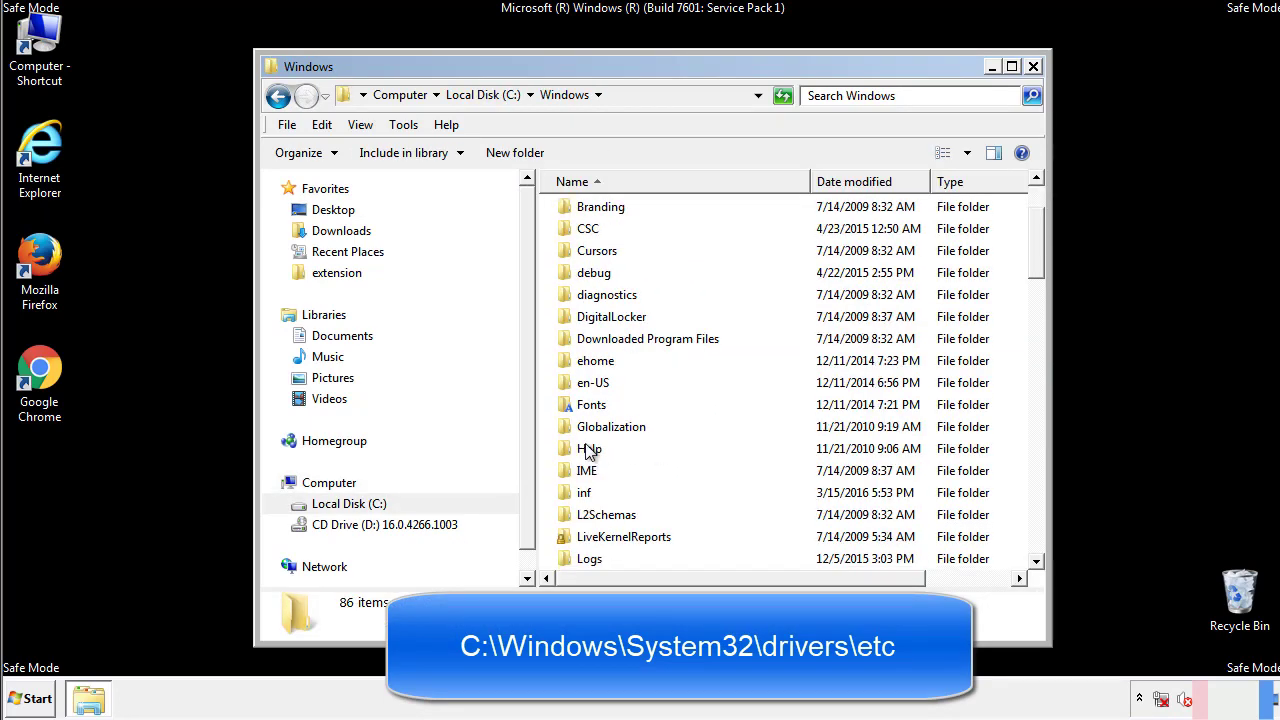
pyautogui.scroll(-9, 589, 452)
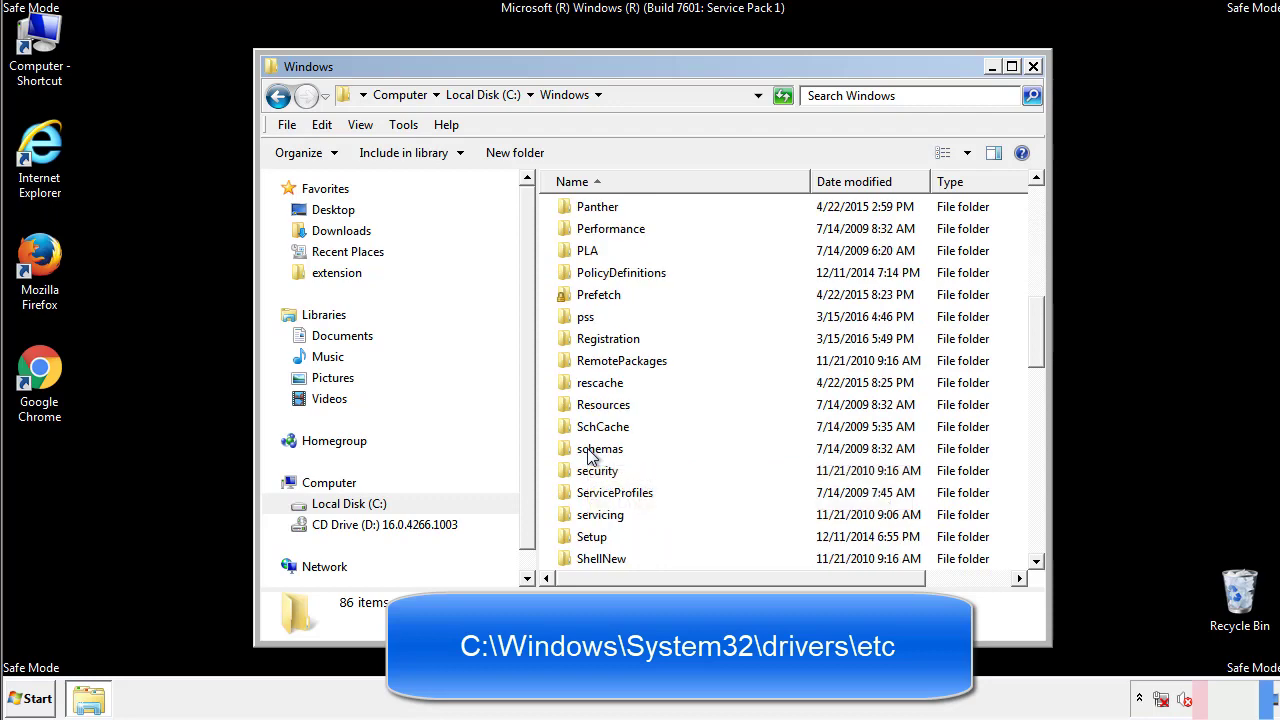
pyautogui.scroll(-2, 589, 452)
pyautogui.doubleClick(606, 515)
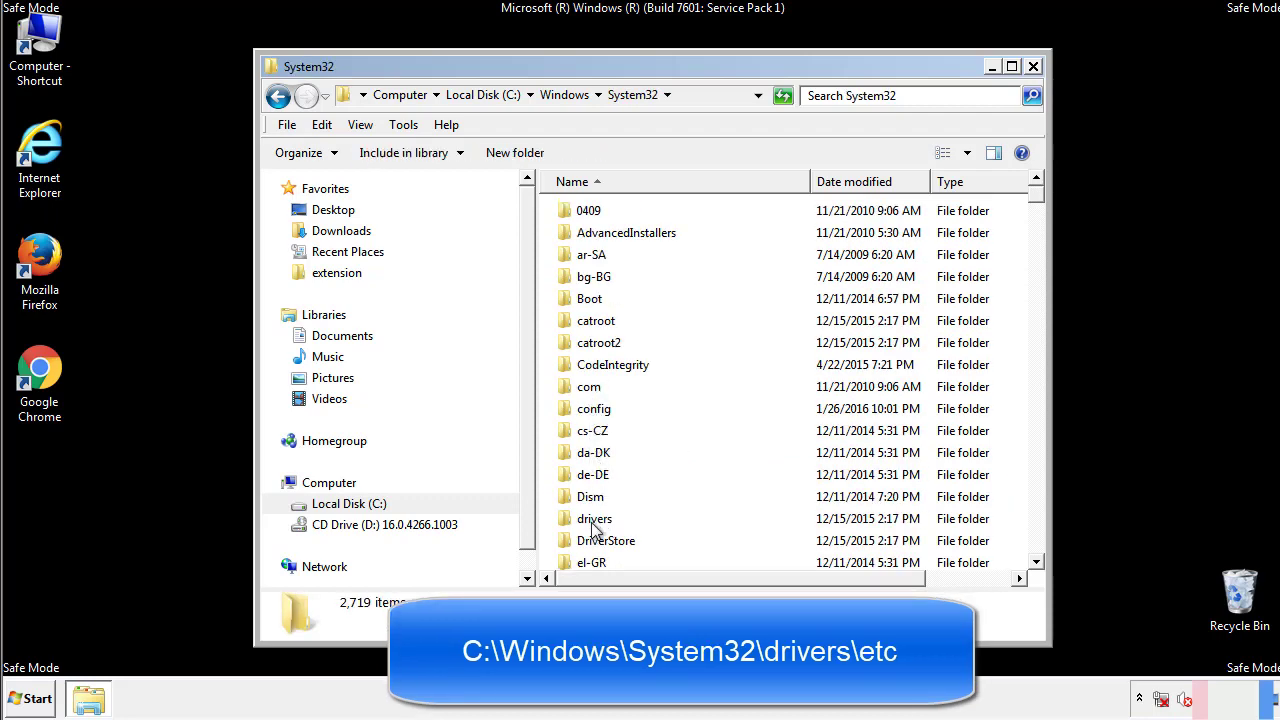
pyautogui.doubleClick(594, 522)
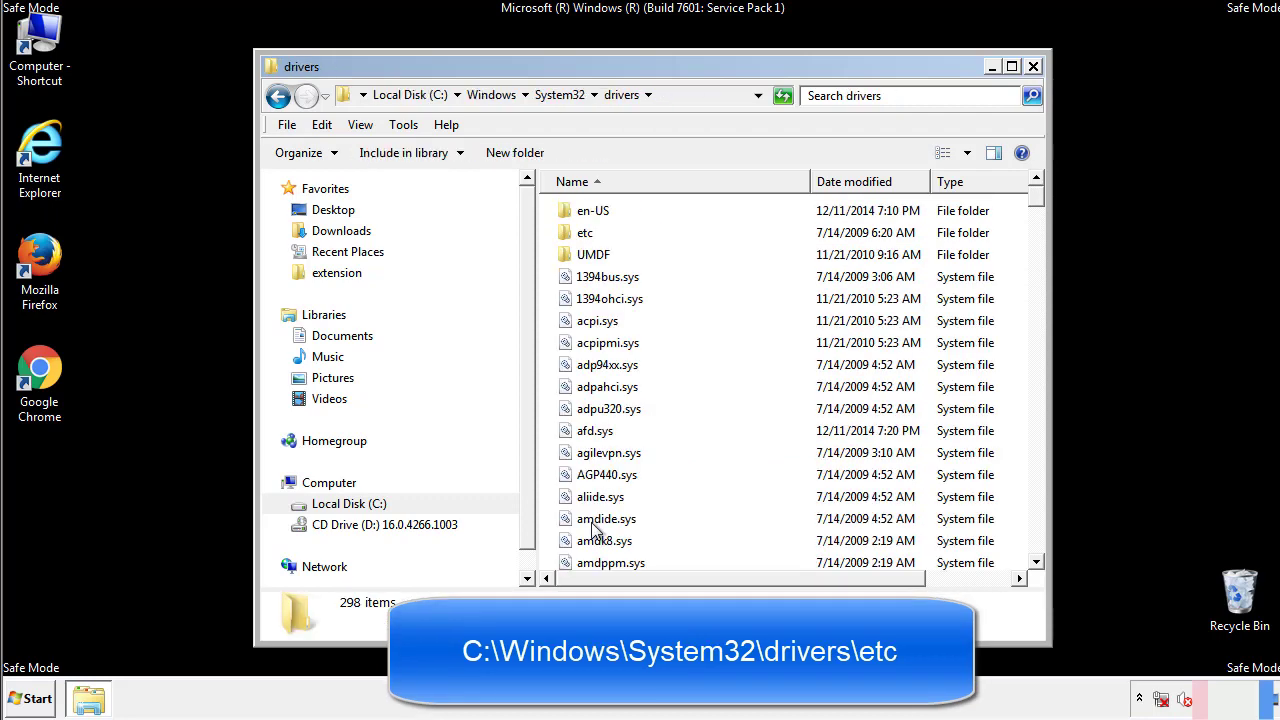
pyautogui.doubleClick(574, 238)
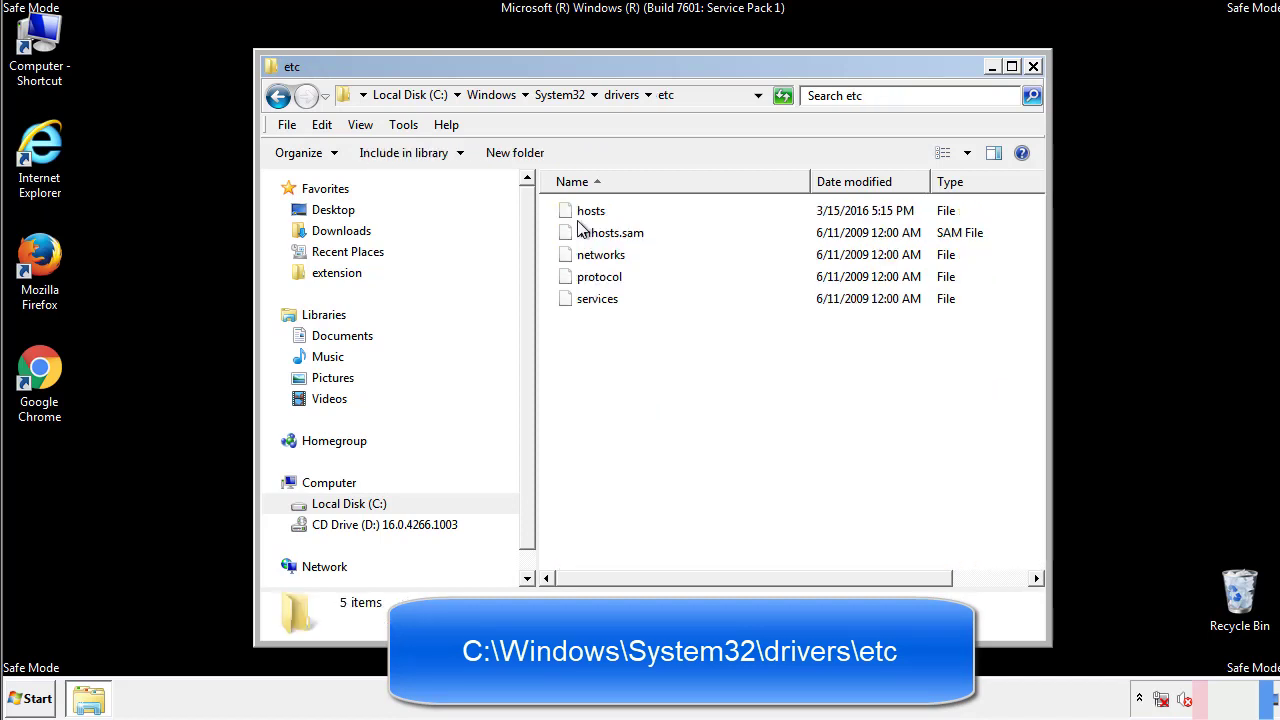
# Step: Open the hosts file with Notepad and bring its window fully into view
pyautogui.doubleClick(578, 212)
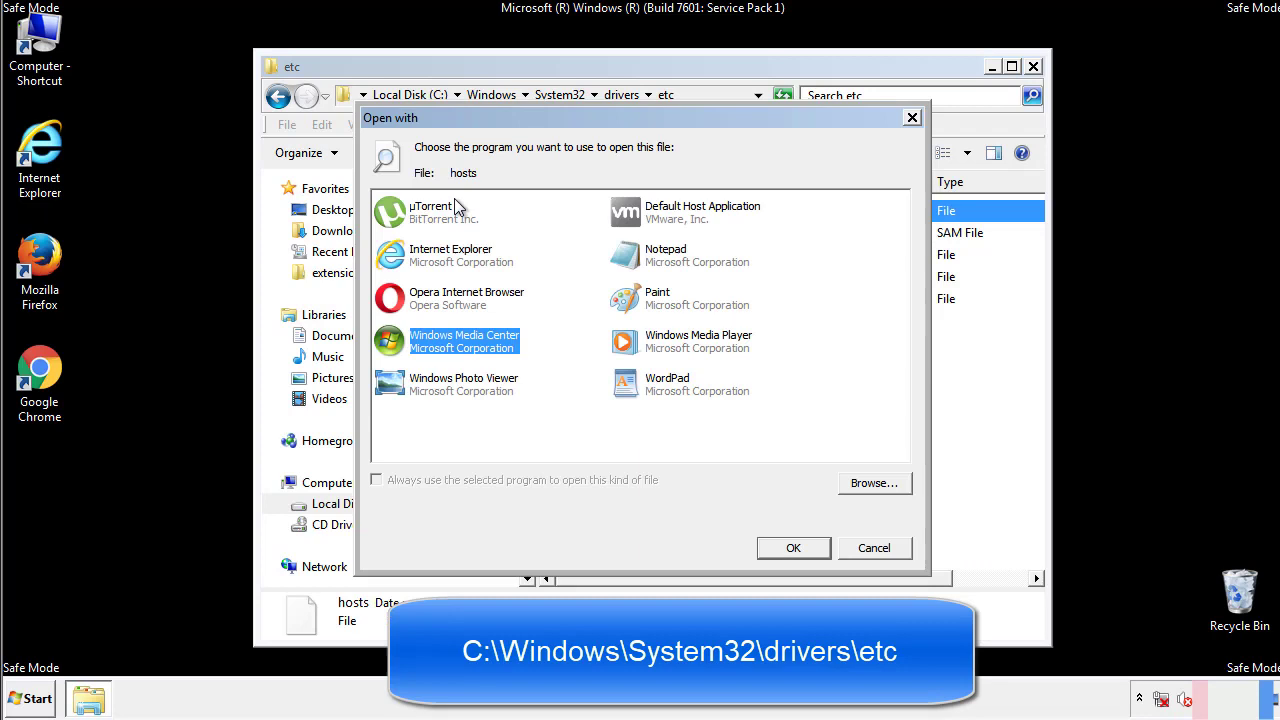
pyautogui.click(648, 260)
pyautogui.click(790, 548)
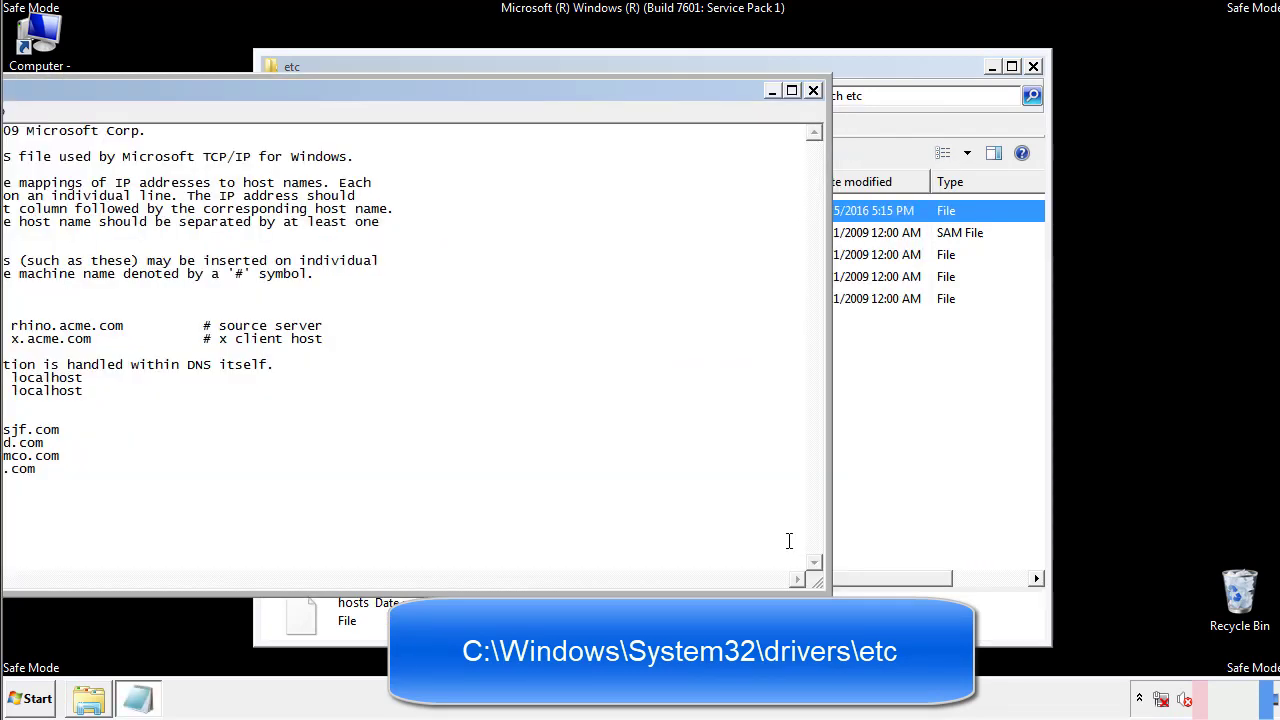
pyautogui.moveTo(523, 90); pyautogui.dragTo(814, 109)
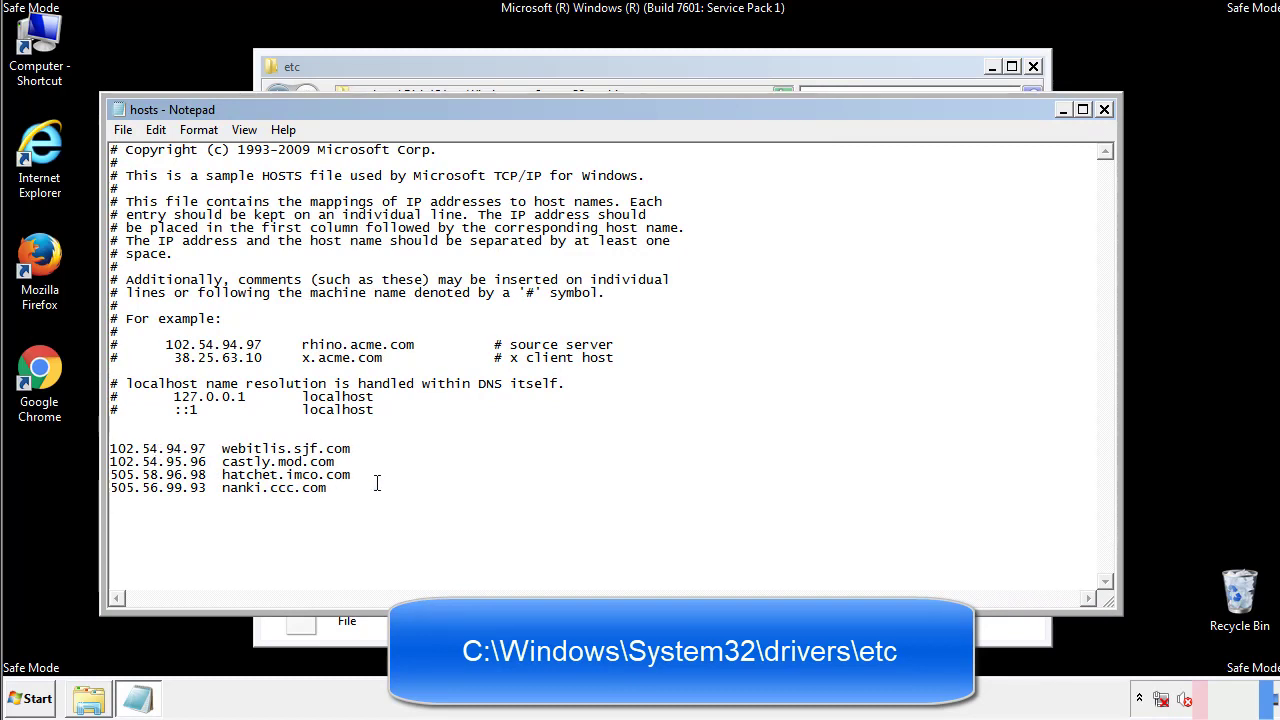
# Step: Delete the four IP-to-hostname entries below the localhost lines, save the hosts file on closing and close the etc folder
pyautogui.moveTo(357, 489); pyautogui.dragTo(110, 449)
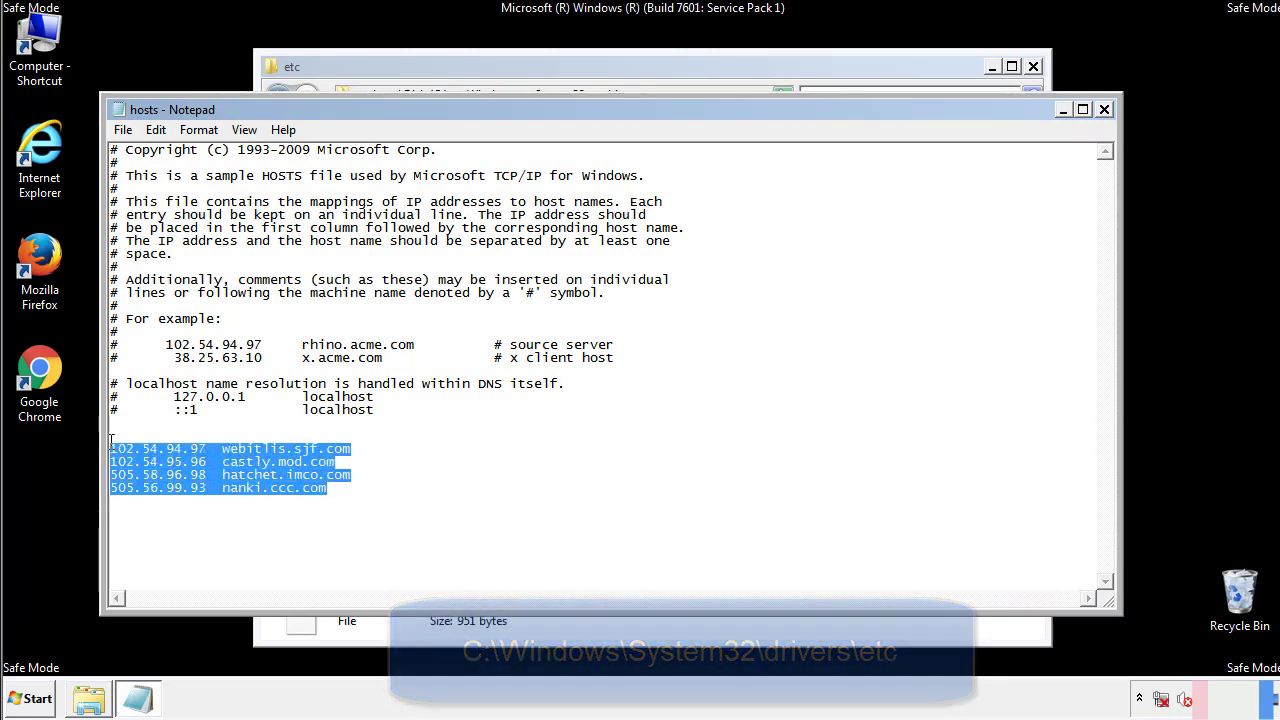
pyautogui.press('Delete')
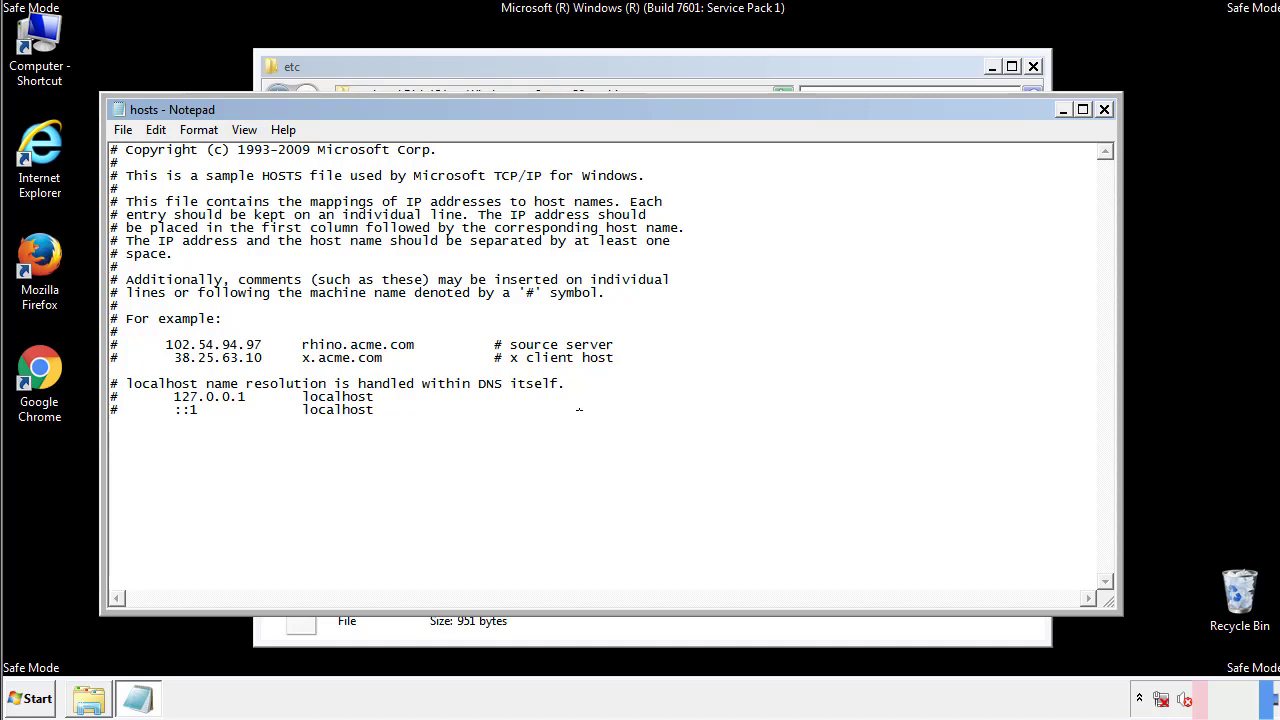
pyautogui.click(1104, 110)
pyautogui.click(566, 367)
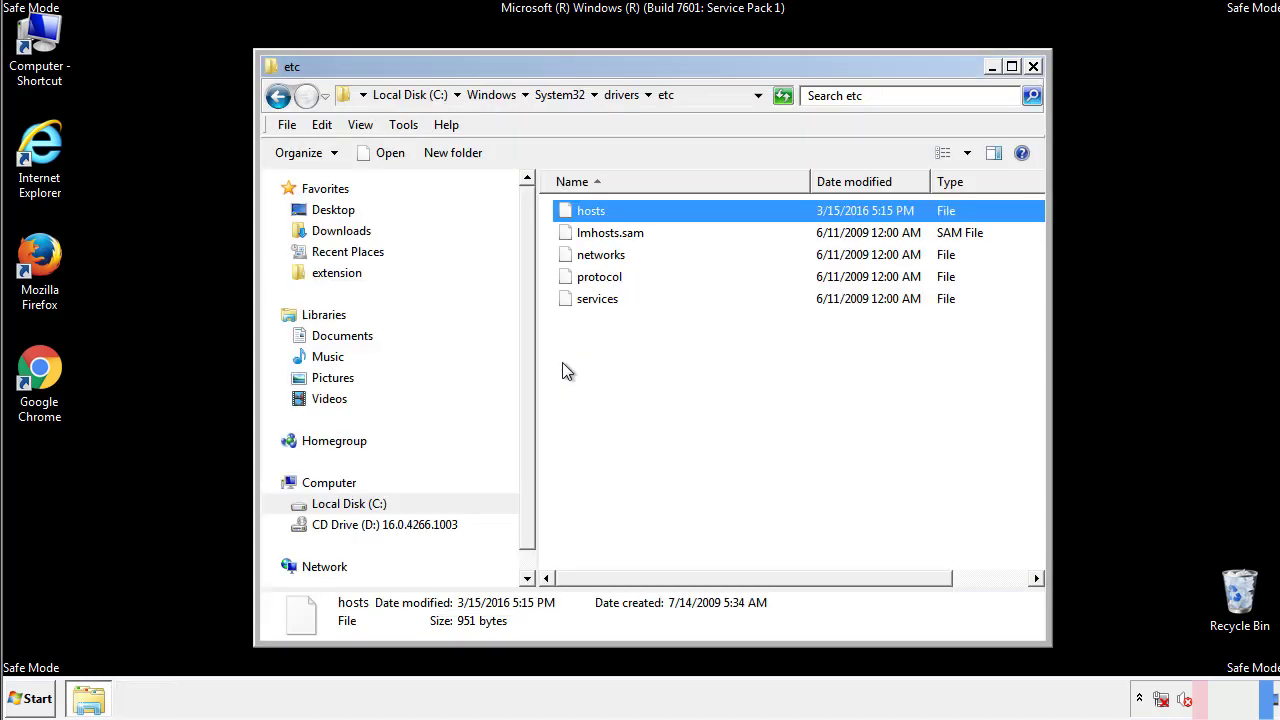
pyautogui.click(562, 365)
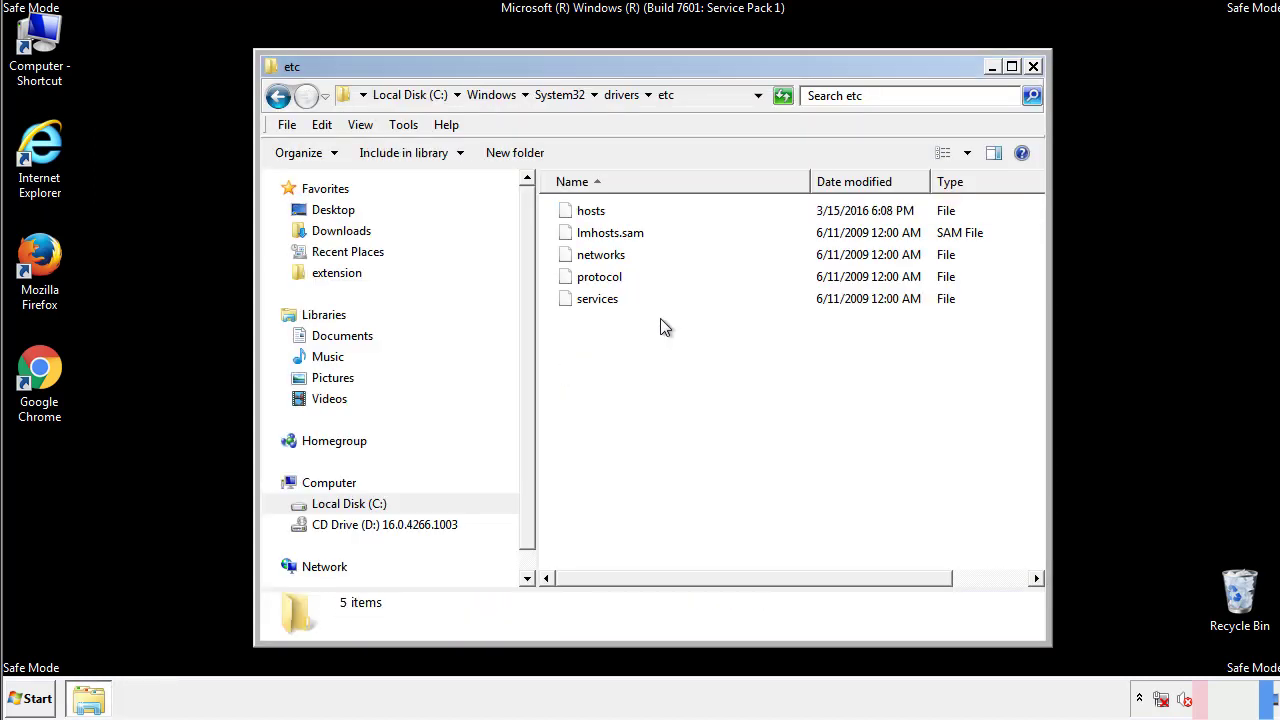
pyautogui.click(1033, 68)
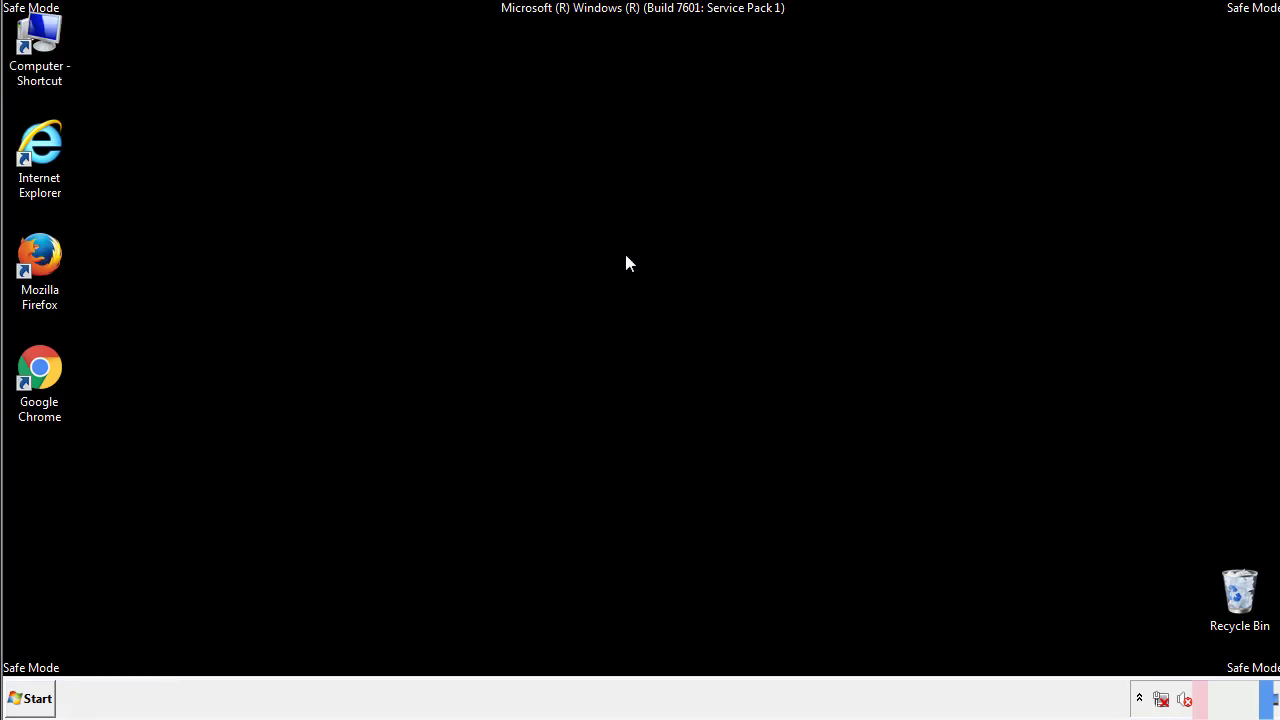
# Step: Open the Startup folder from the list of all programs
pyautogui.click(30, 698)
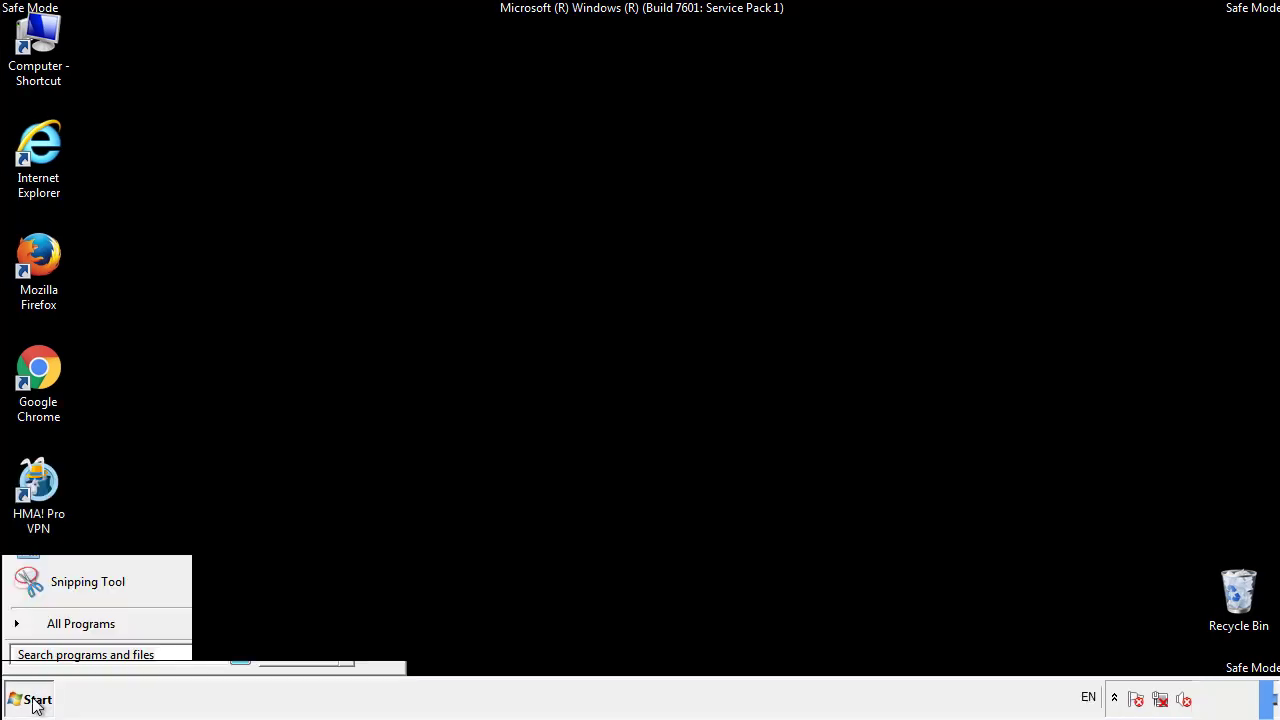
pyautogui.click(57, 631)
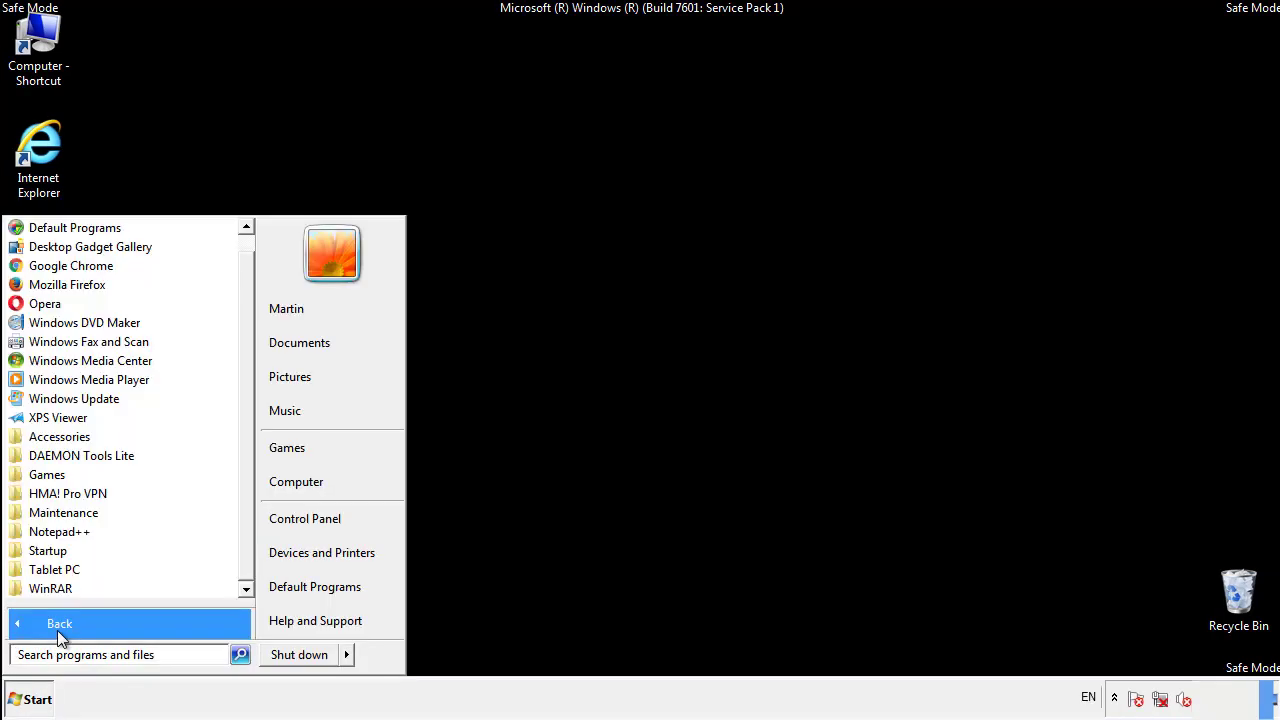
pyautogui.rightClick(55, 551)
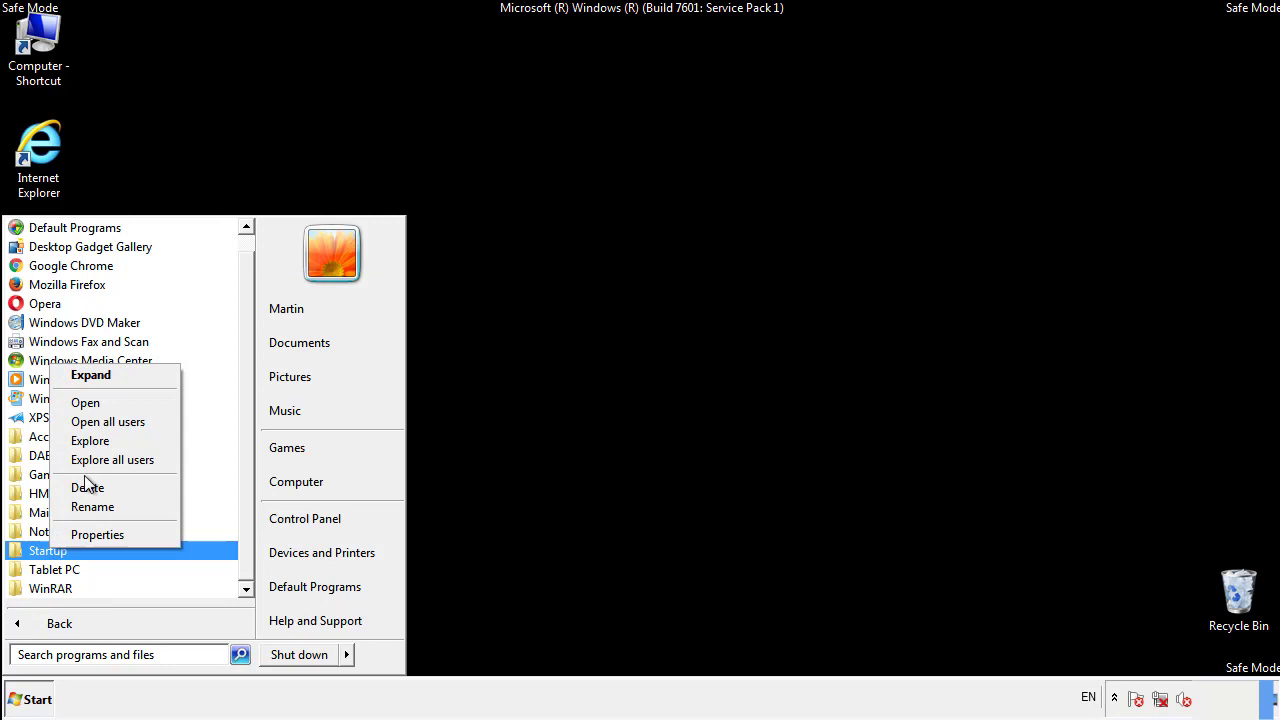
pyautogui.click(97, 402)
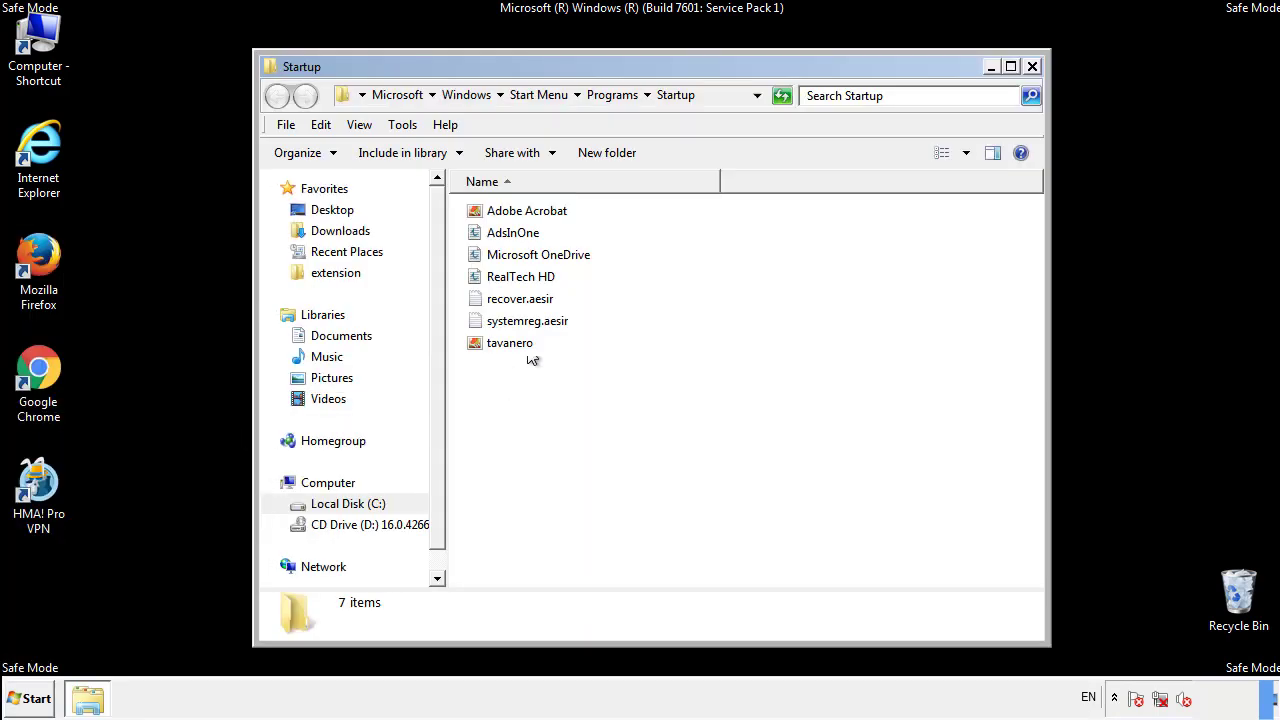
# Step: Delete AdsInOne, recover.aesir, systemreg.aesir and tavanero from the Startup folder, moving them to the Recycle Bin, and close the folder
pyautogui.click(522, 237)
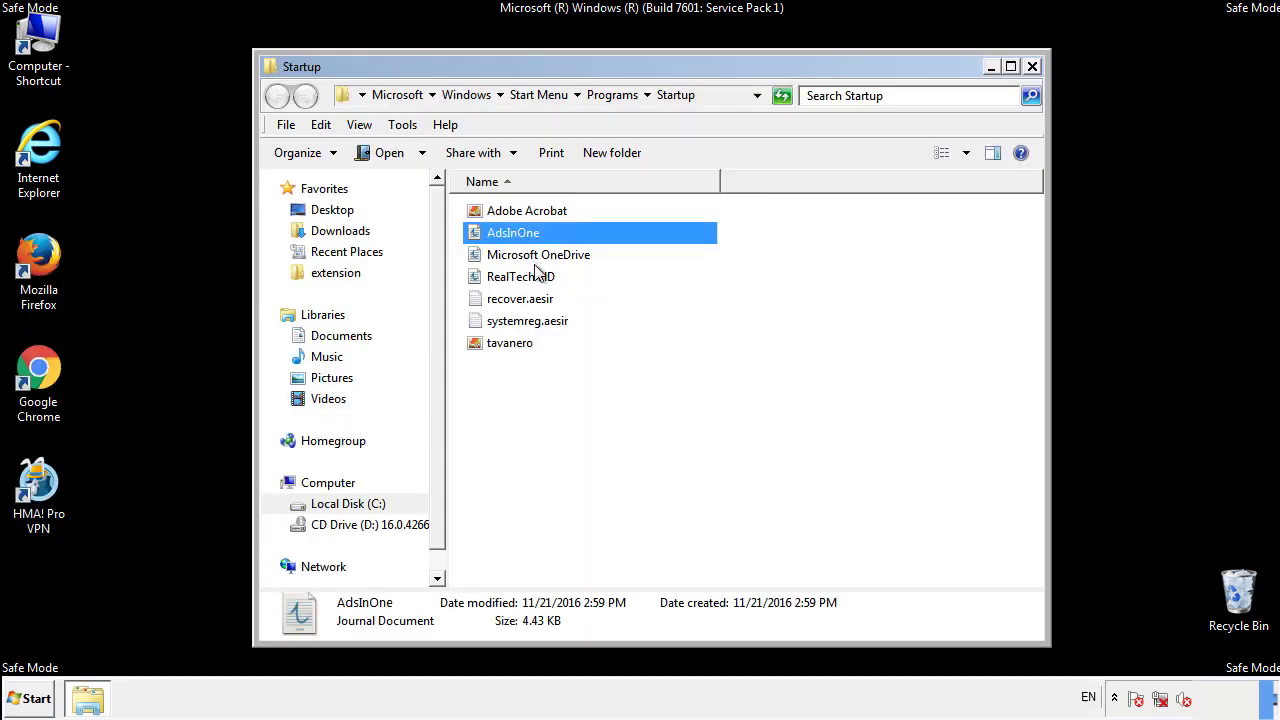
pyautogui.keyDown('ctrl'); pyautogui.click(520, 302); pyautogui.keyUp('ctrl')
pyautogui.keyDown('ctrl'); pyautogui.click(530, 321); pyautogui.keyUp('ctrl')
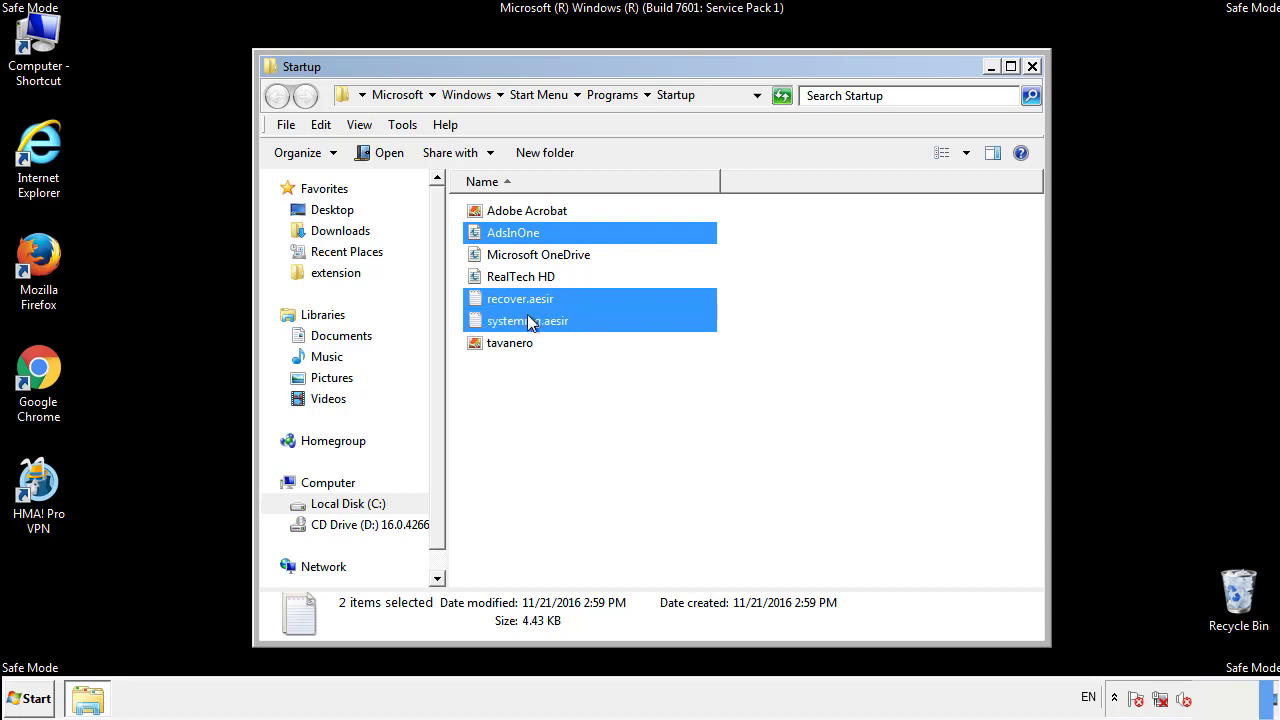
pyautogui.keyDown('ctrl'); pyautogui.click(512, 342); pyautogui.keyUp('ctrl')
pyautogui.rightClick(506, 344)
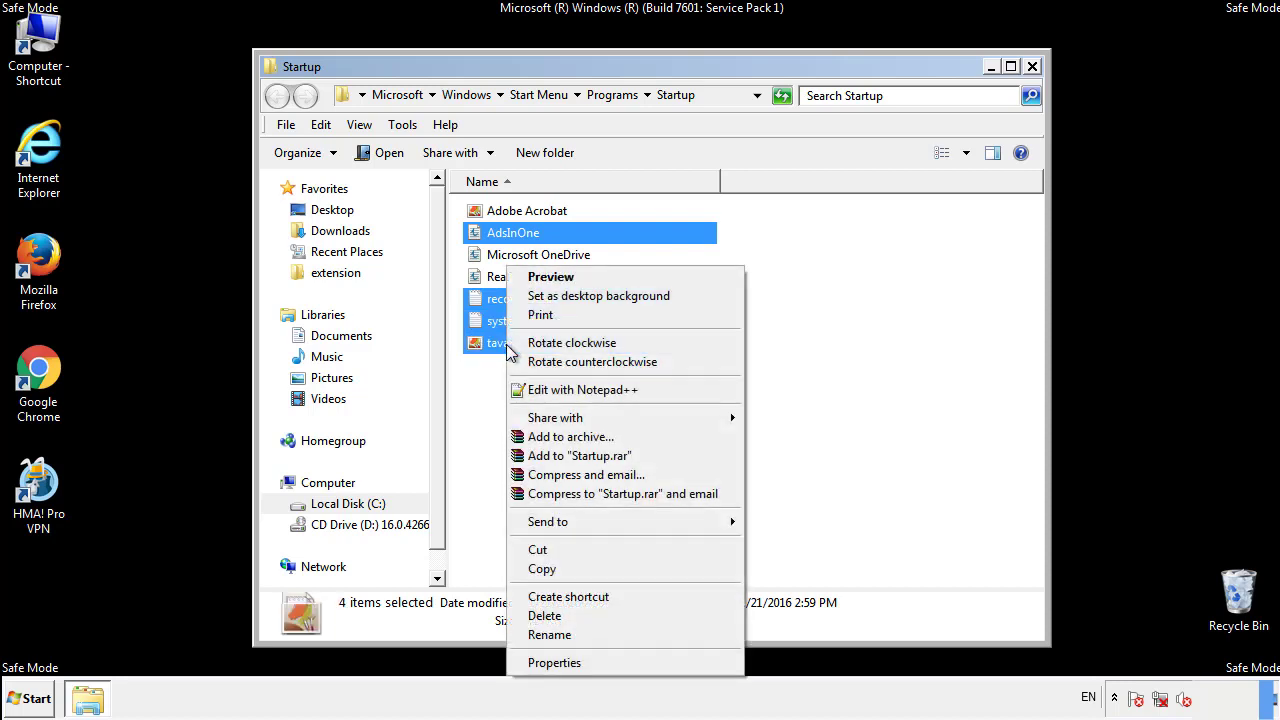
pyautogui.click(544, 615)
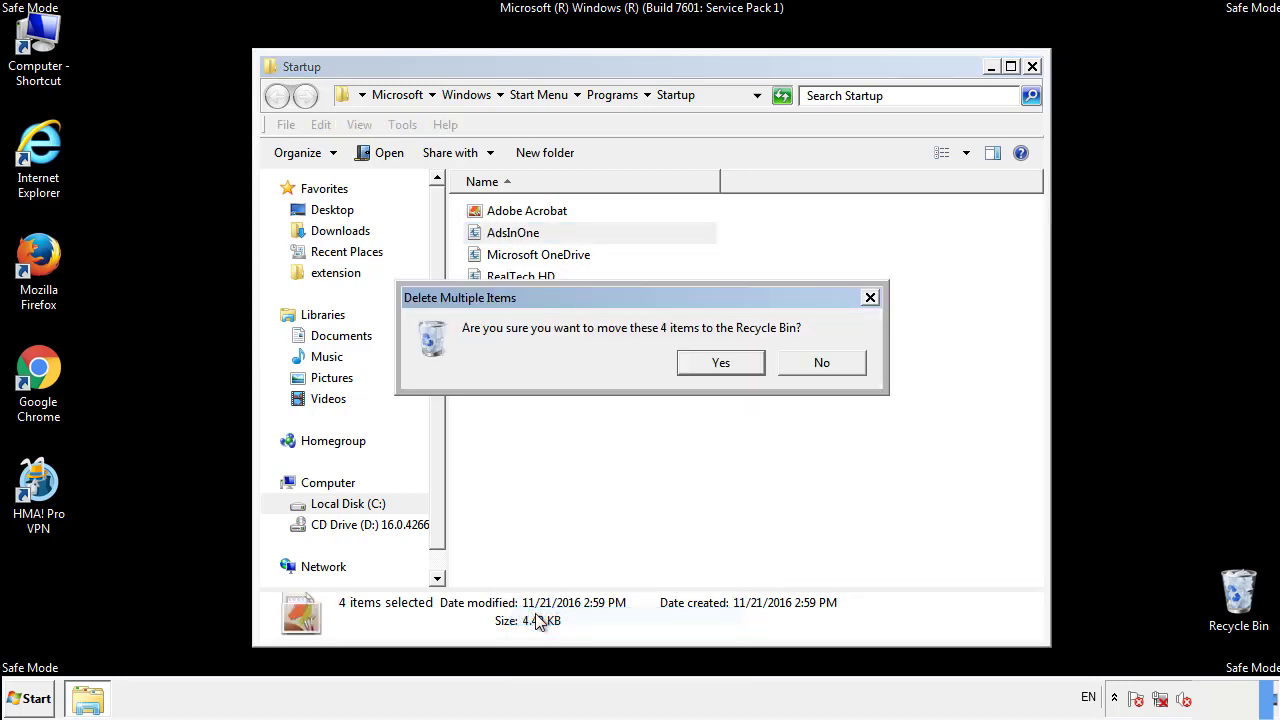
pyautogui.click(702, 366)
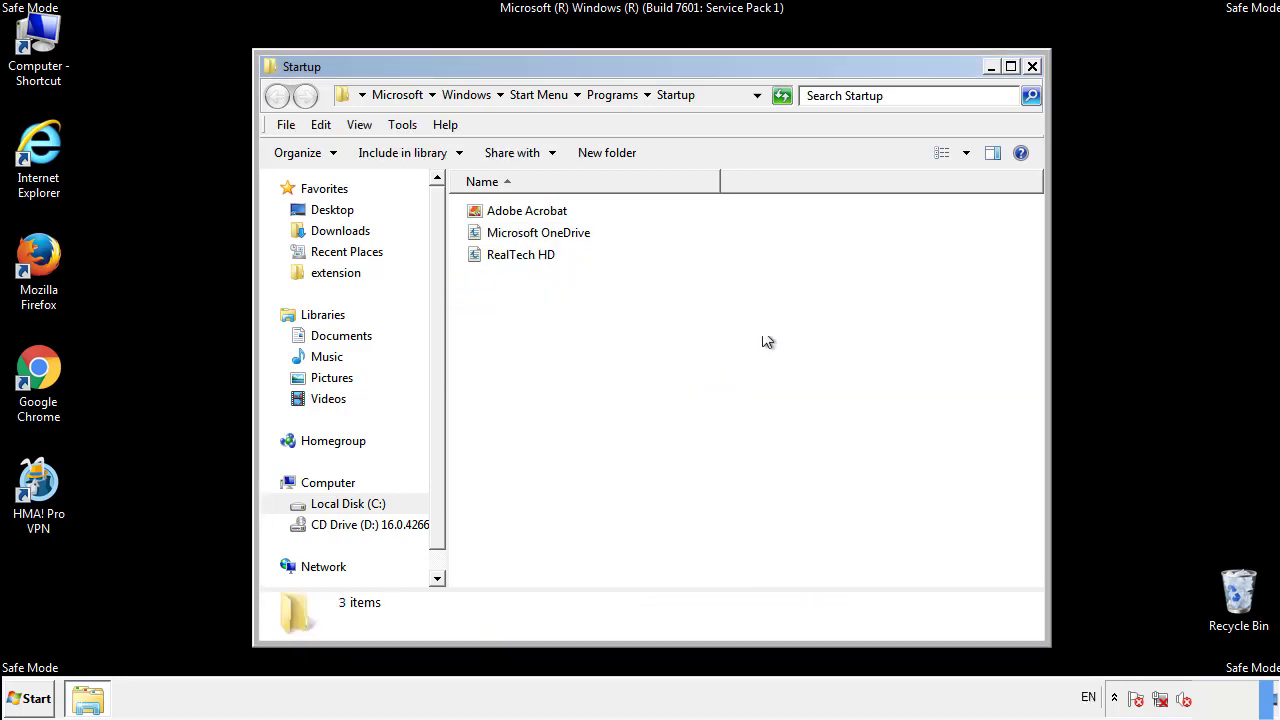
pyautogui.click(1035, 80)
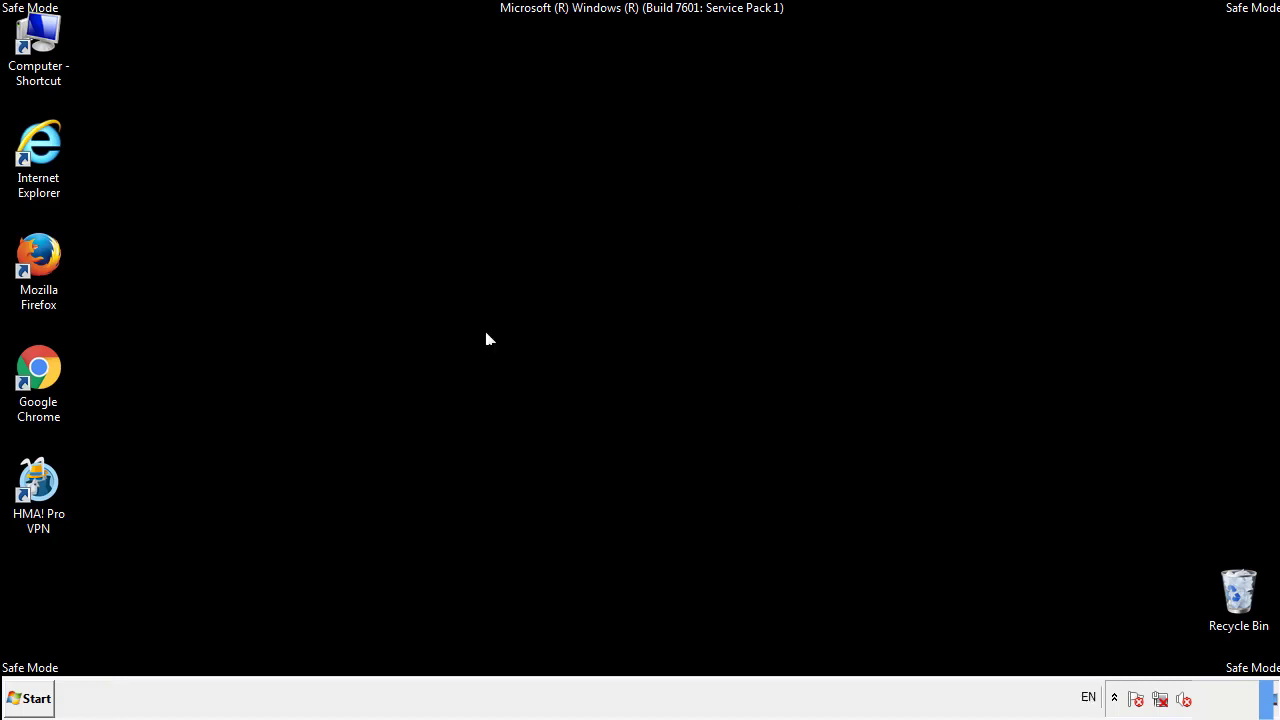
# Step: Launch the Registry Editor by running regedit
pyautogui.click(30, 700)
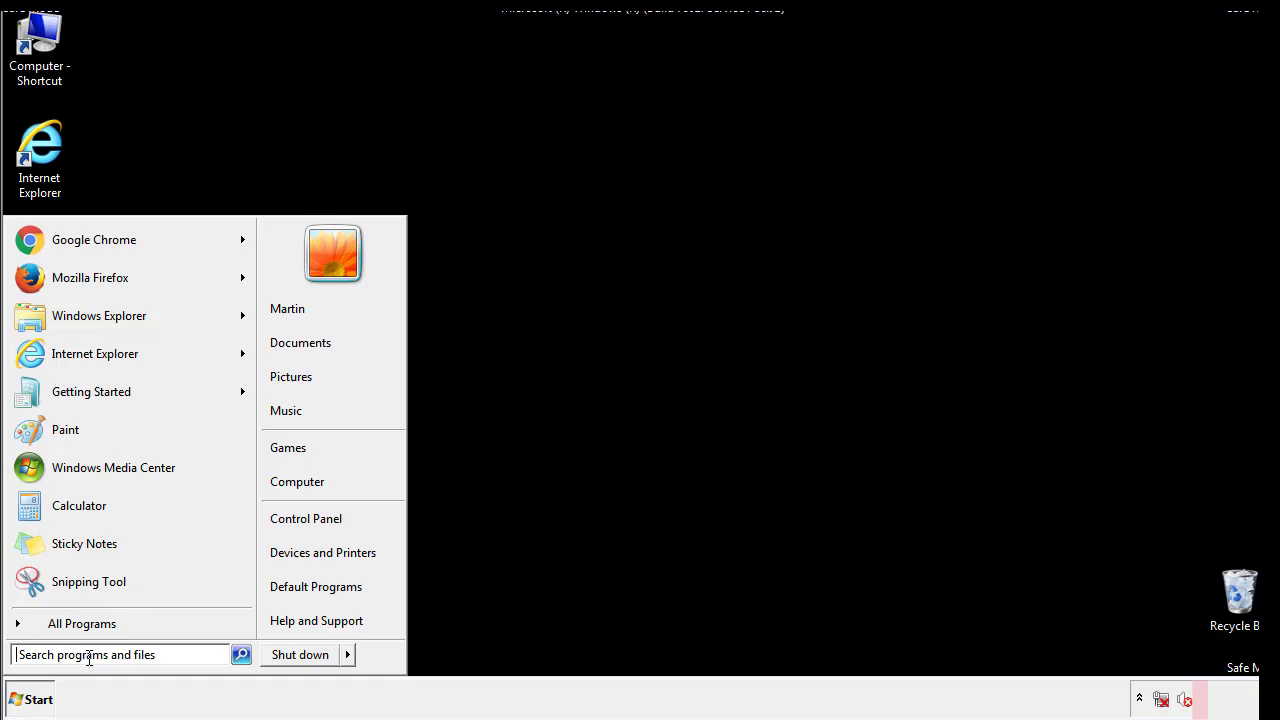
pyautogui.write('reged')
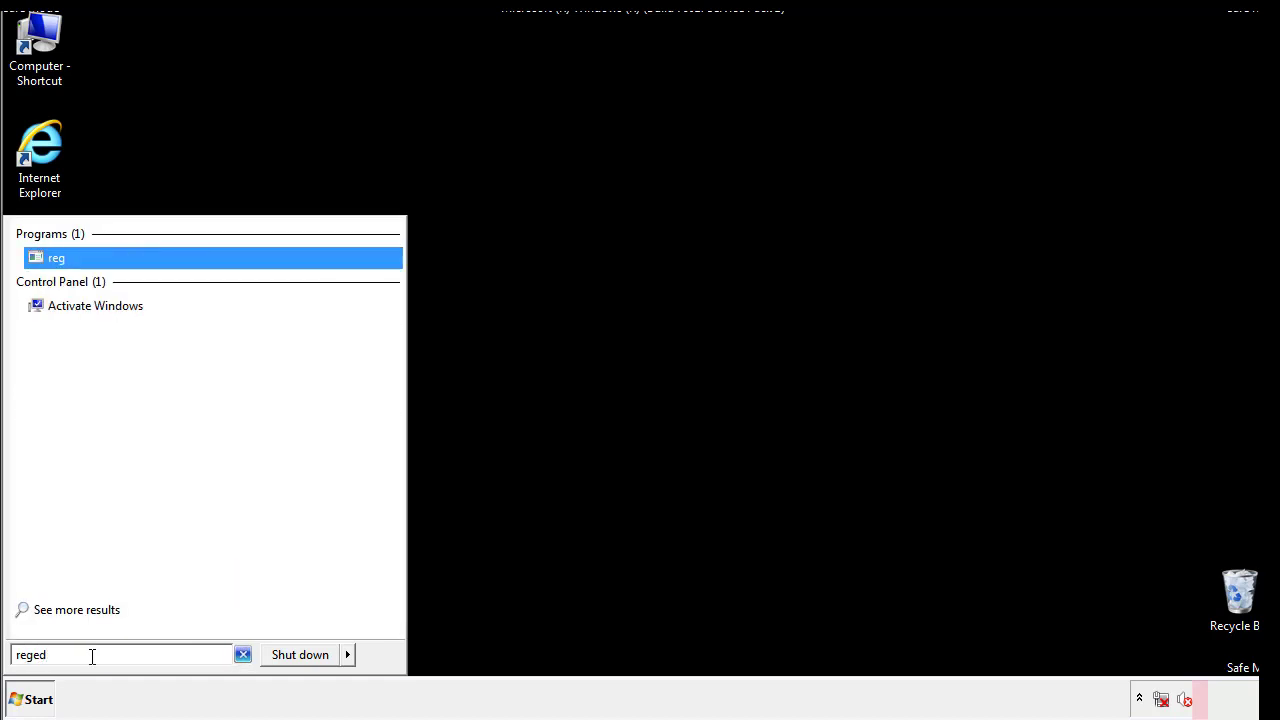
pyautogui.write('it')
pyautogui.press('Return')
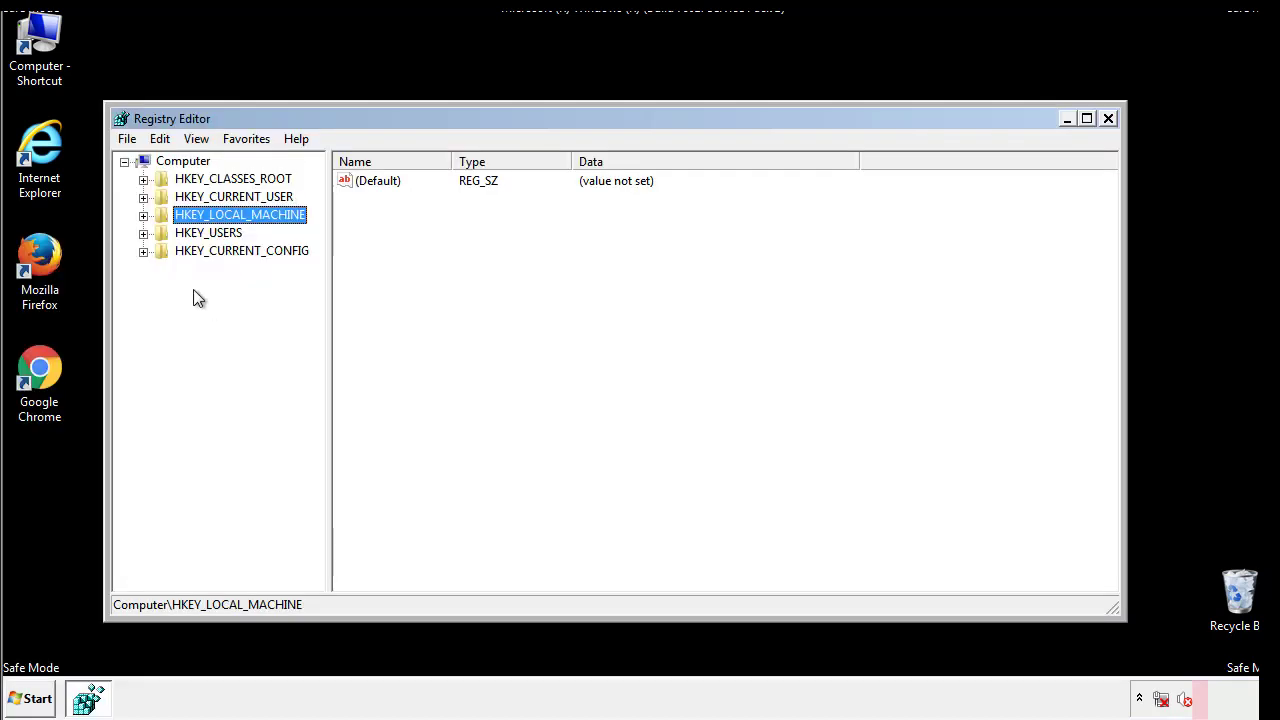
# Step: Browse the registry to the key HKEY_LOCAL_MACHINE\SOFTWARE\Microsoft\Windows\CurrentVersion\Run
pyautogui.click(143, 216)
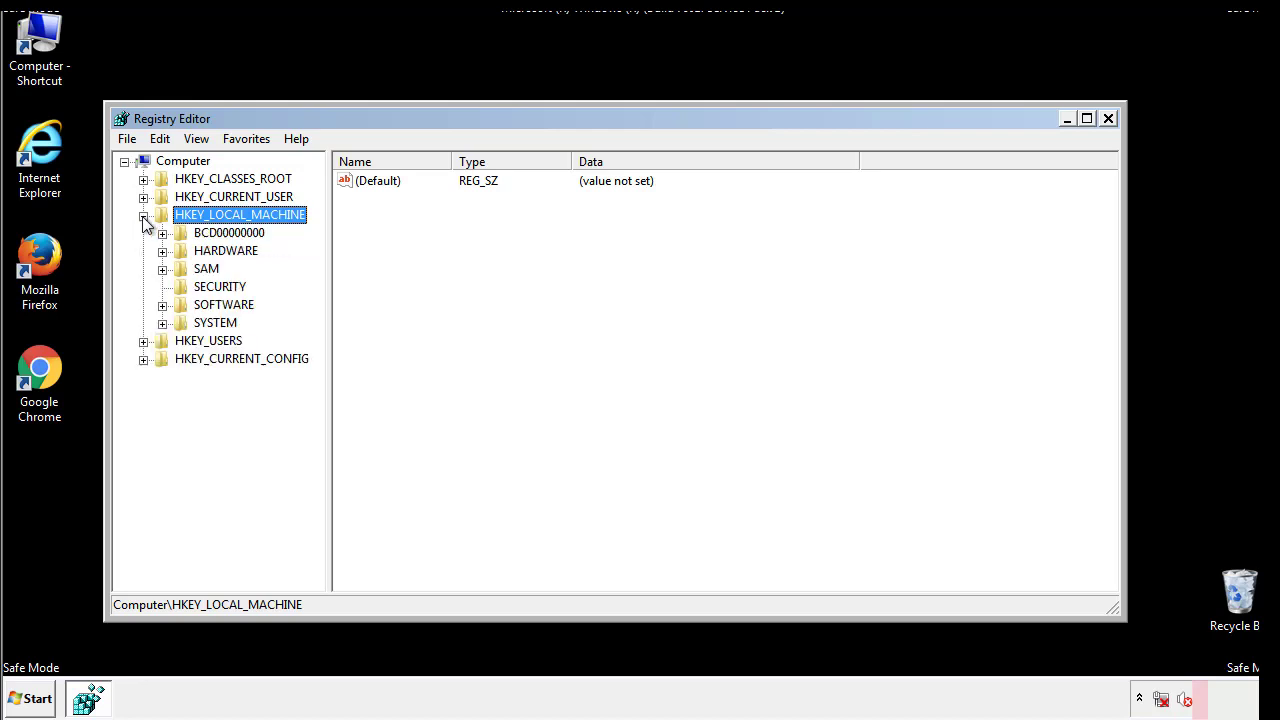
pyautogui.click(162, 305)
pyautogui.moveTo(315, 295); pyautogui.dragTo(317, 331)
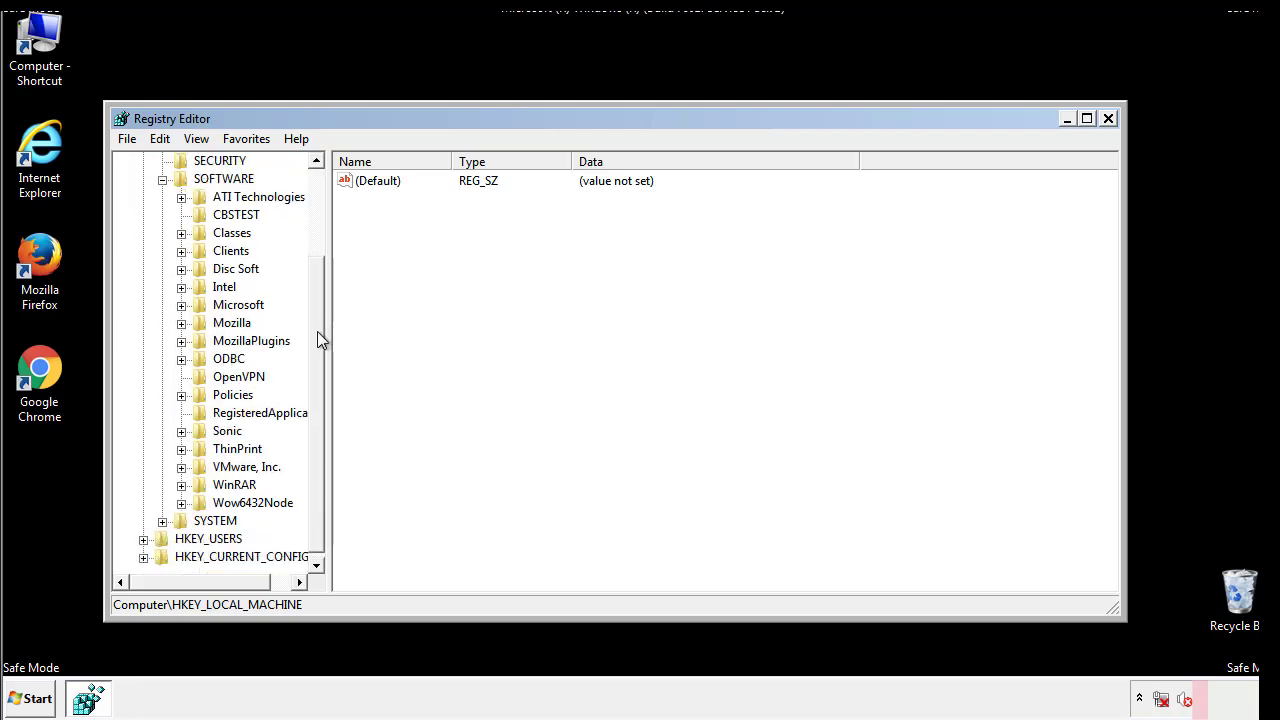
pyautogui.click(181, 306)
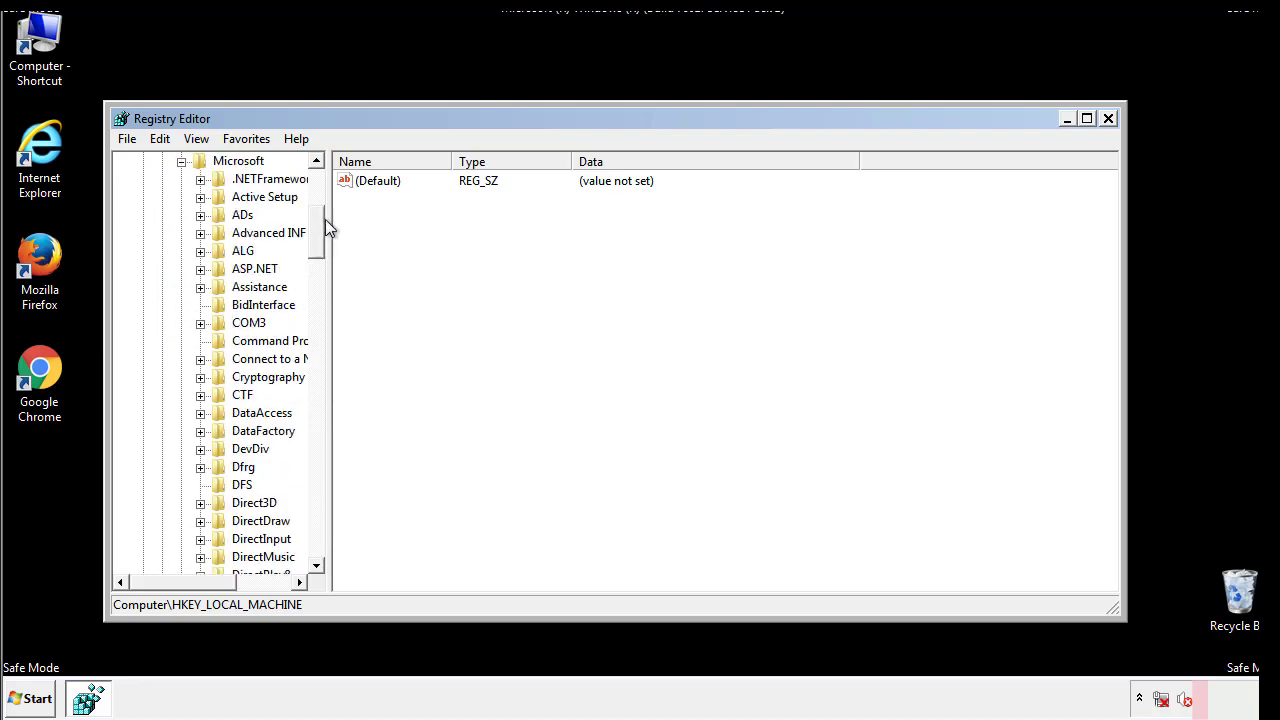
pyautogui.moveTo(315, 245)
pyautogui.mouseDown()
pyautogui.moveTo(320, 535)
pyautogui.moveTo(320, 520)
pyautogui.mouseUp()
pyautogui.click(201, 306)
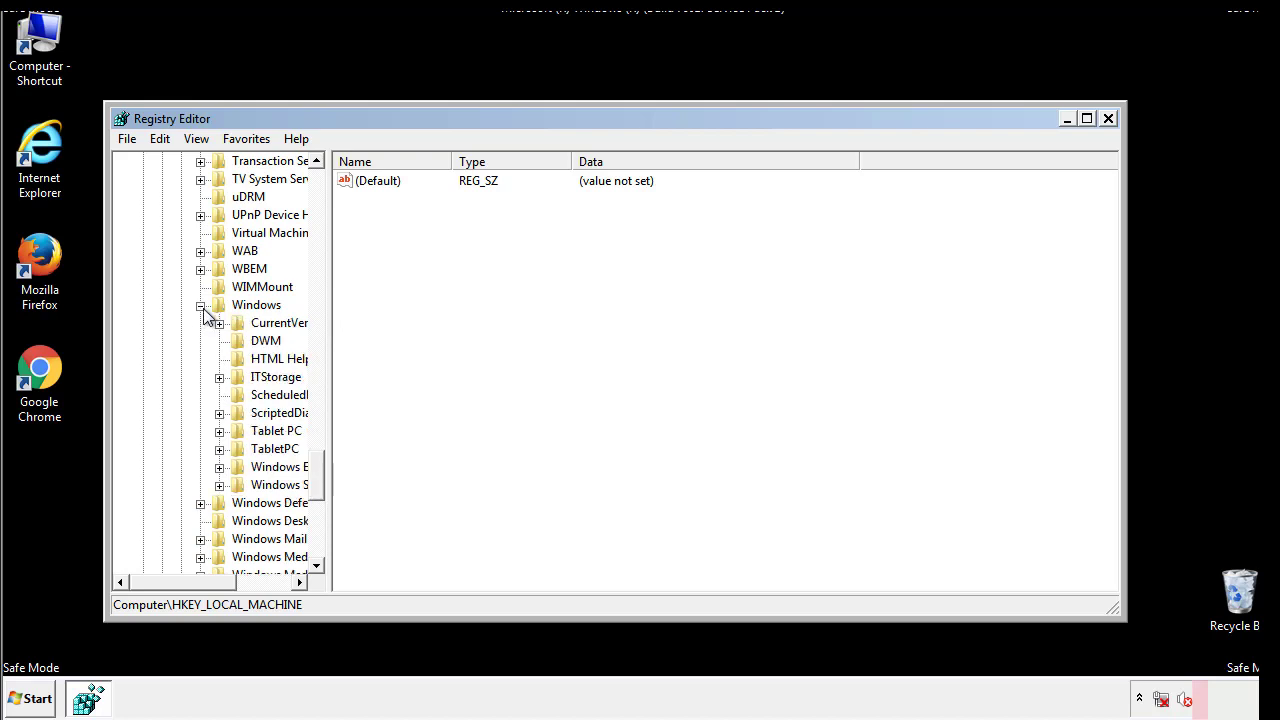
pyautogui.moveTo(177, 584); pyautogui.dragTo(208, 587)
pyautogui.click(165, 323)
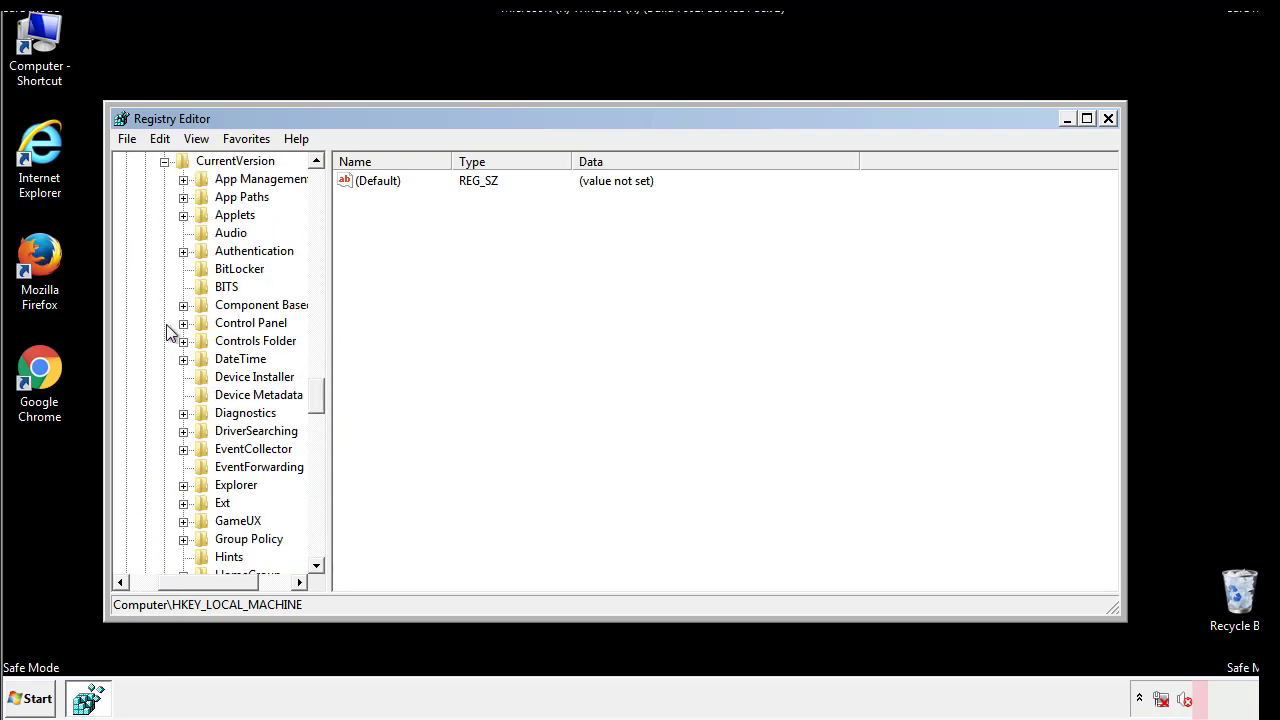
pyautogui.moveTo(325, 395); pyautogui.dragTo(315, 456)
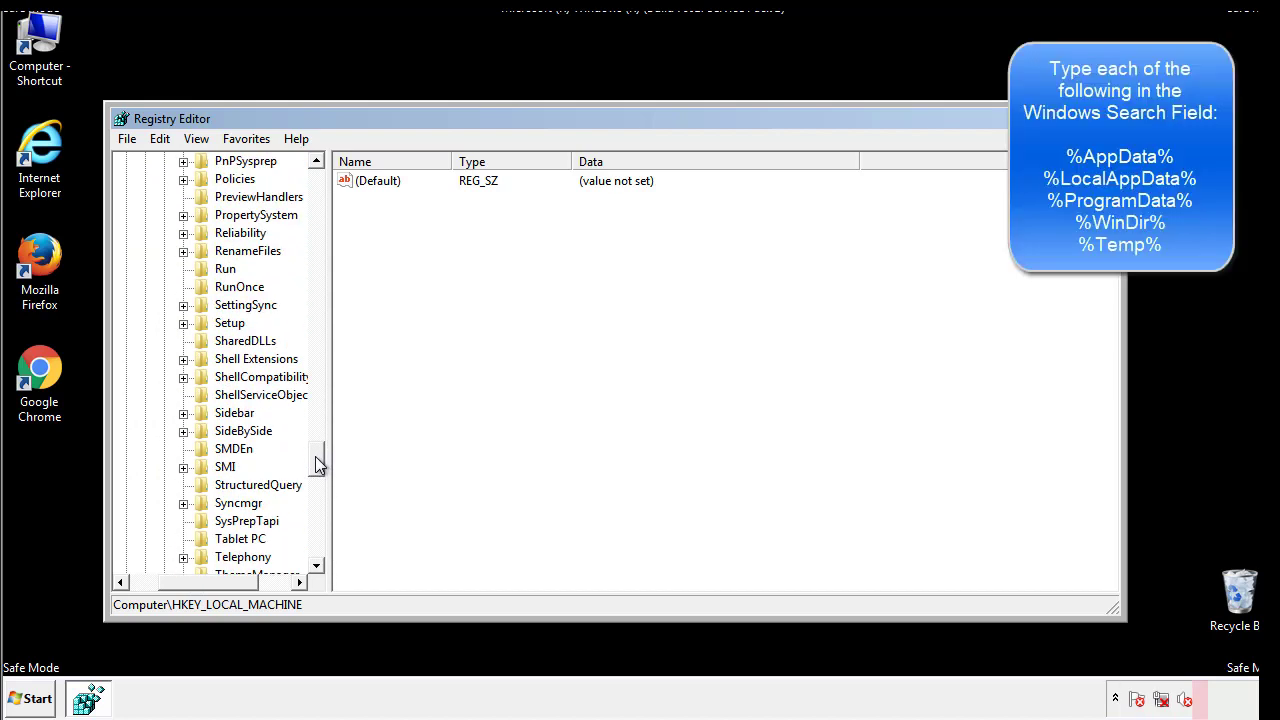
pyautogui.click(208, 270)
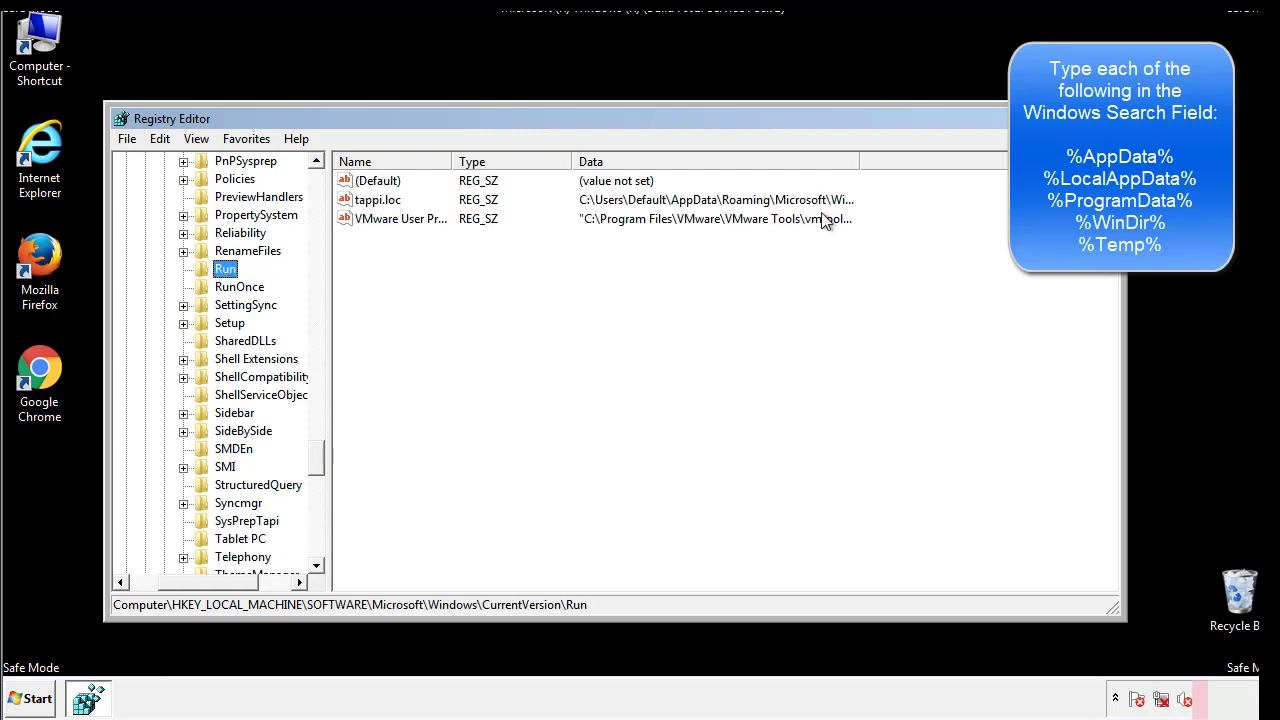
# Step: Permanently delete the tappi.loc value from the Run key
pyautogui.click(378, 201)
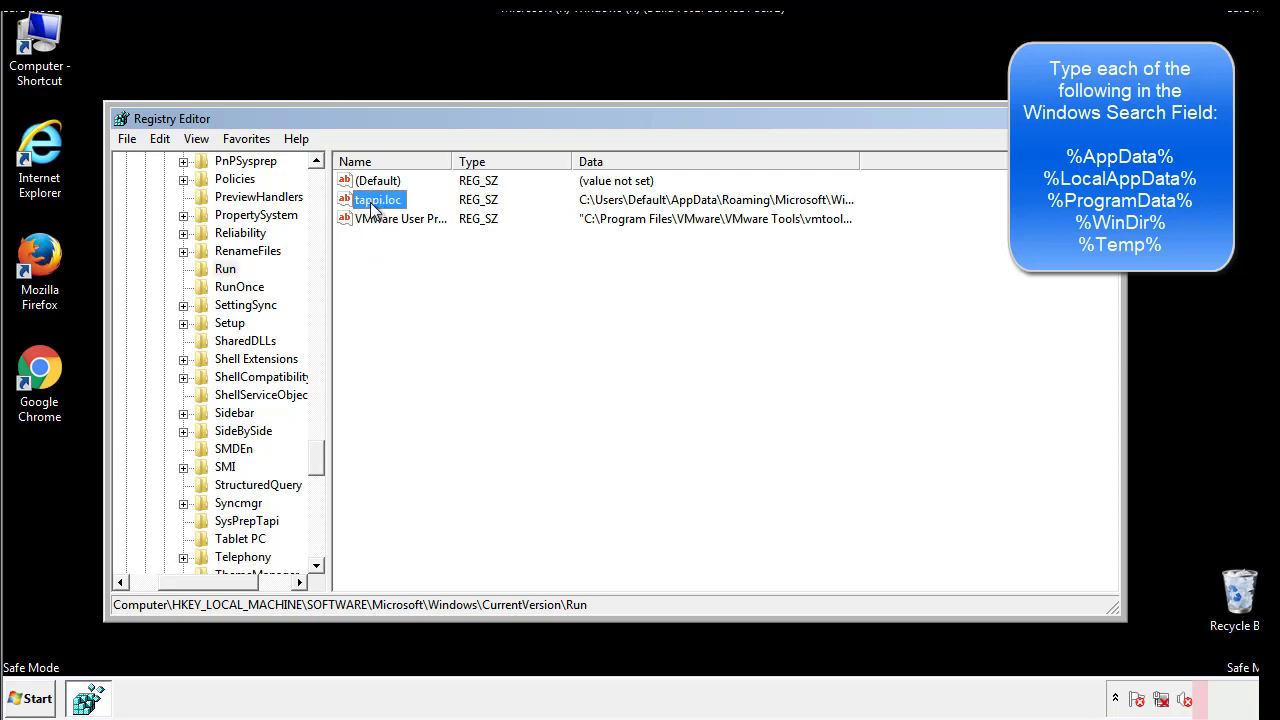
pyautogui.rightClick(370, 203)
pyautogui.click(399, 258)
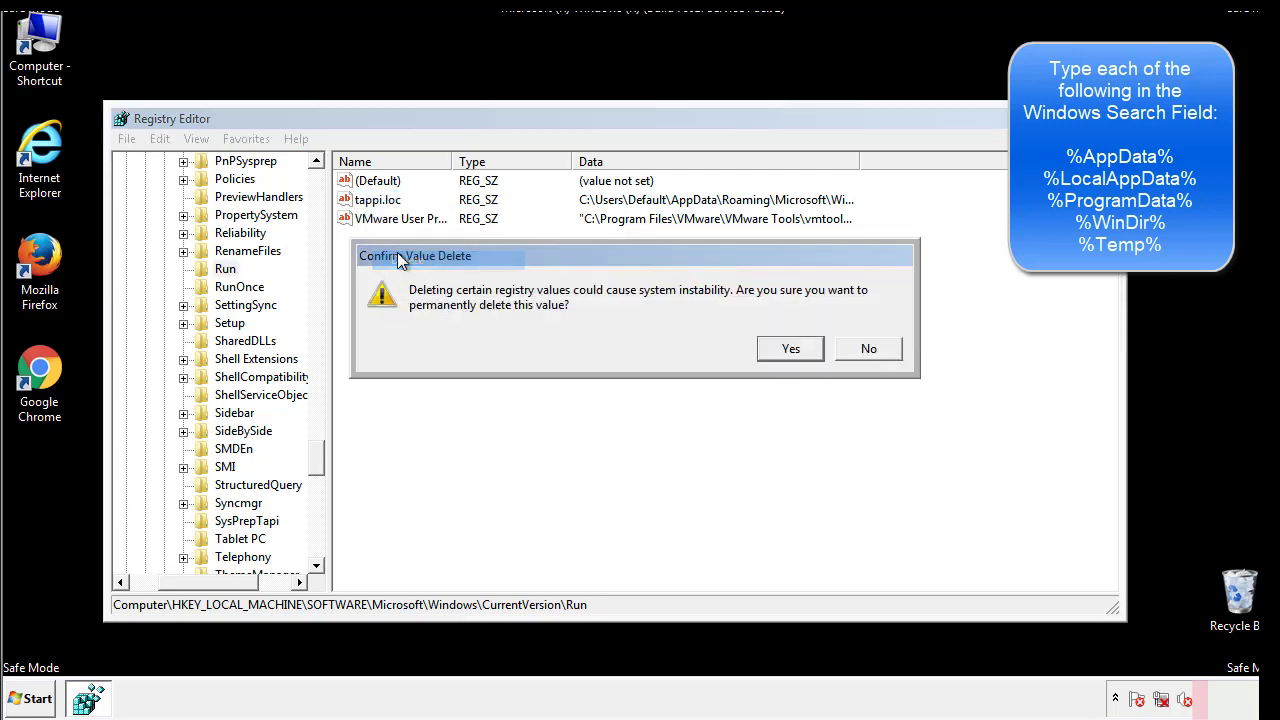
pyautogui.click(778, 350)
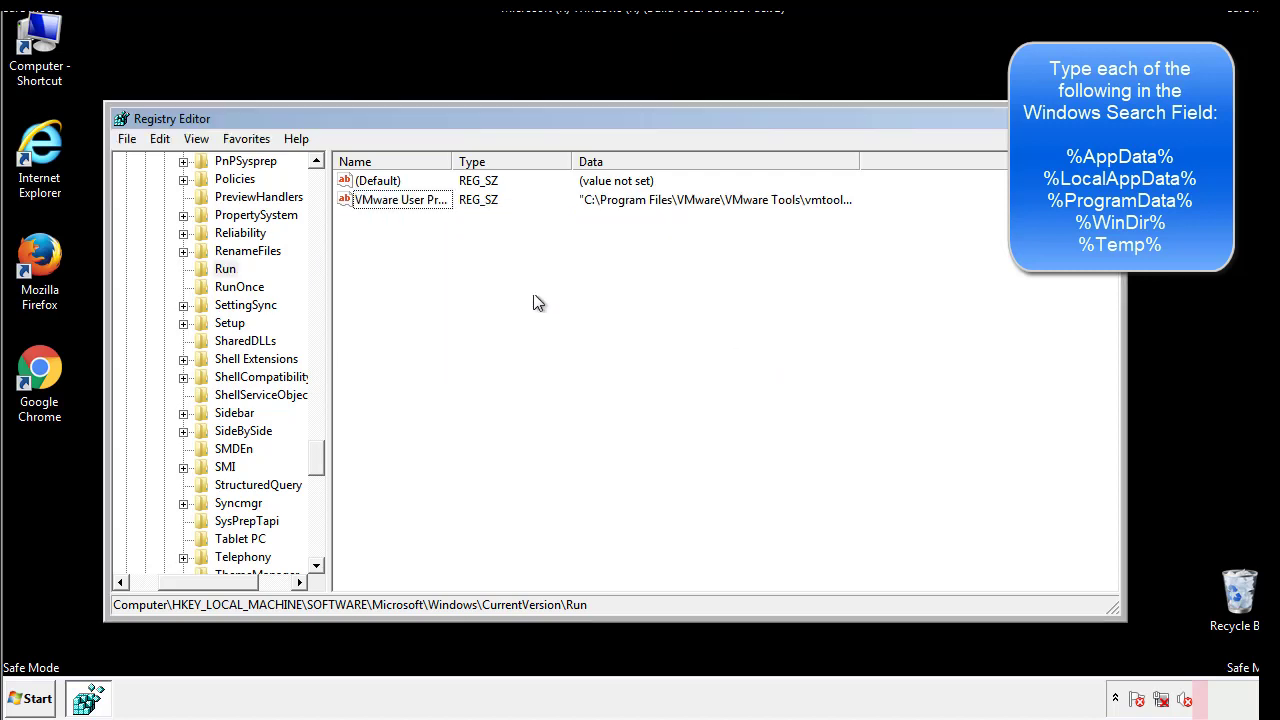
# Step: Collapse the HKEY_LOCAL_MACHINE branch of the registry tree
pyautogui.moveTo(318, 452); pyautogui.dragTo(318, 547)
pyautogui.moveTo(242, 581); pyautogui.dragTo(155, 592)
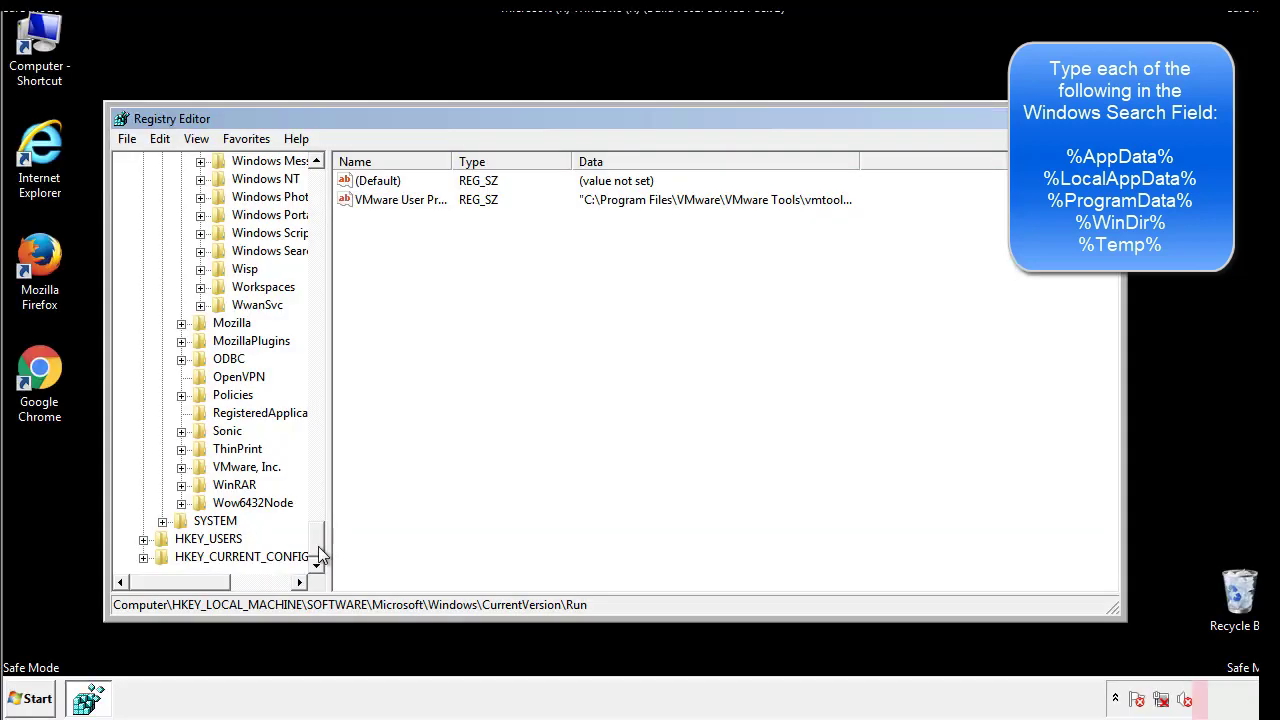
pyautogui.moveTo(323, 551); pyautogui.dragTo(326, 190)
pyautogui.click(143, 215)
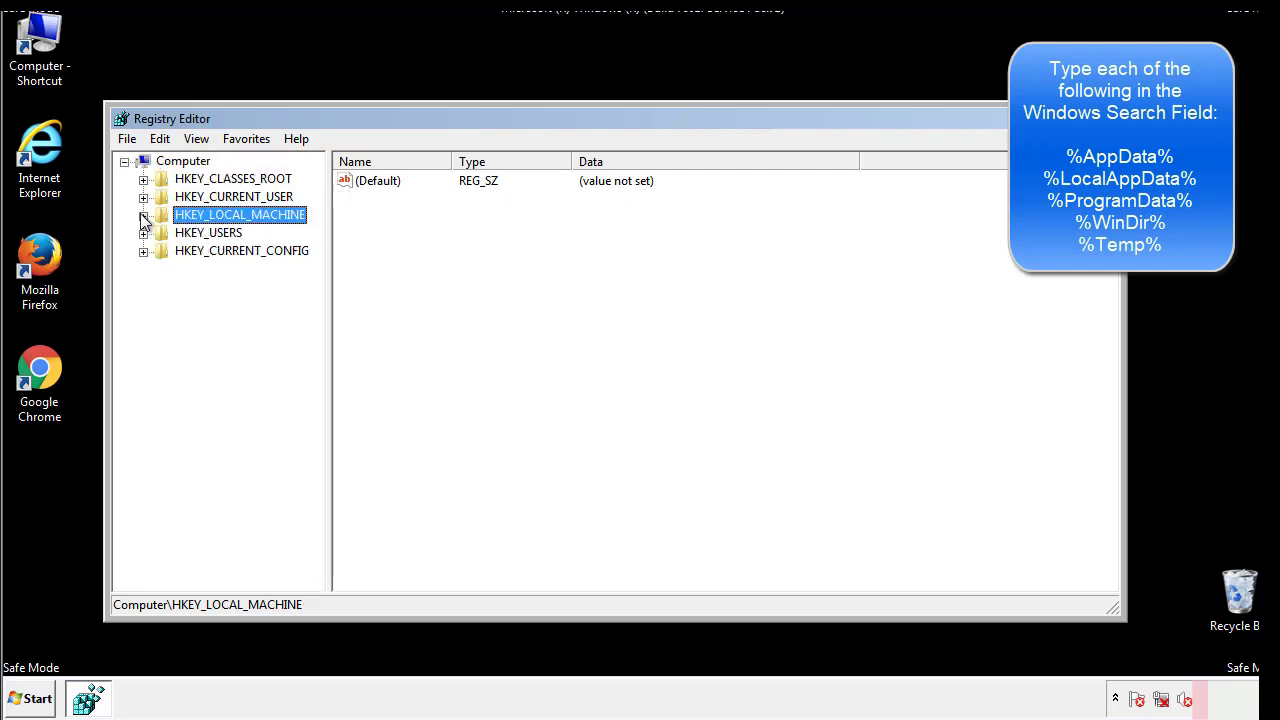
# Step: Browse to HKEY_CURRENT_USER\Software\Microsoft\Windows\CurrentVersion\Run and check its values for suspicious startup entries
pyautogui.click(144, 198)
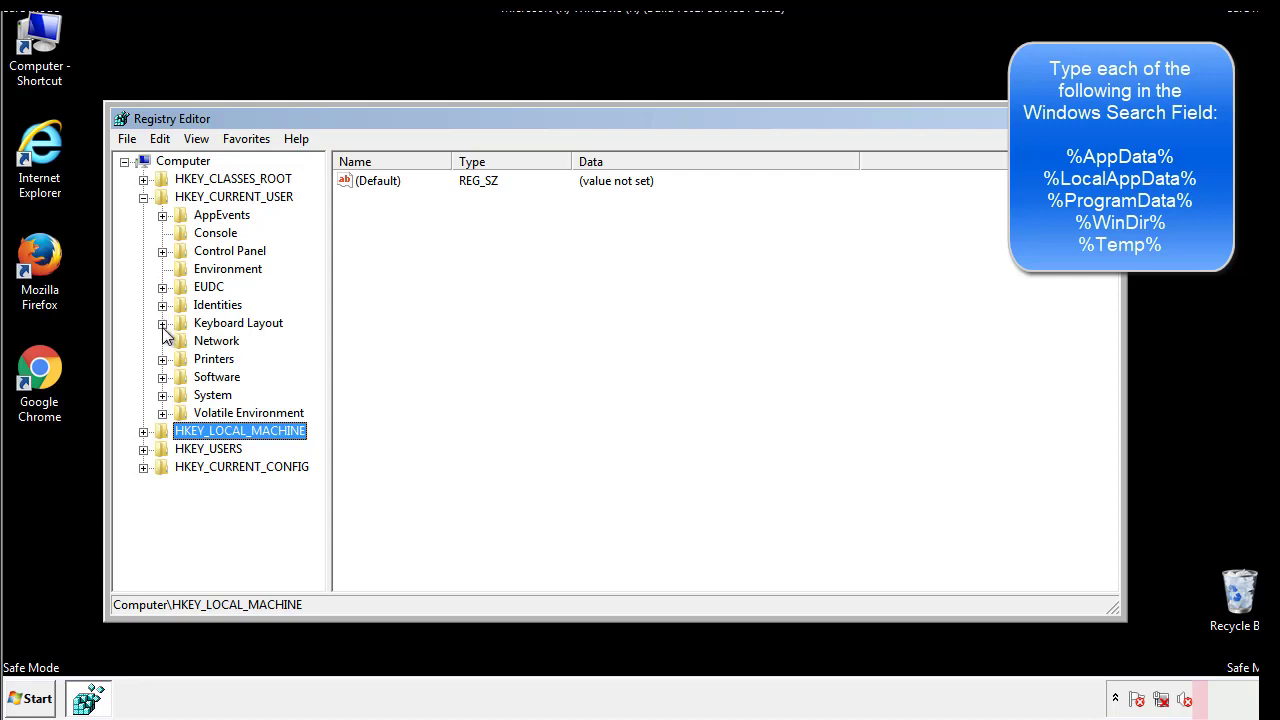
pyautogui.click(163, 381)
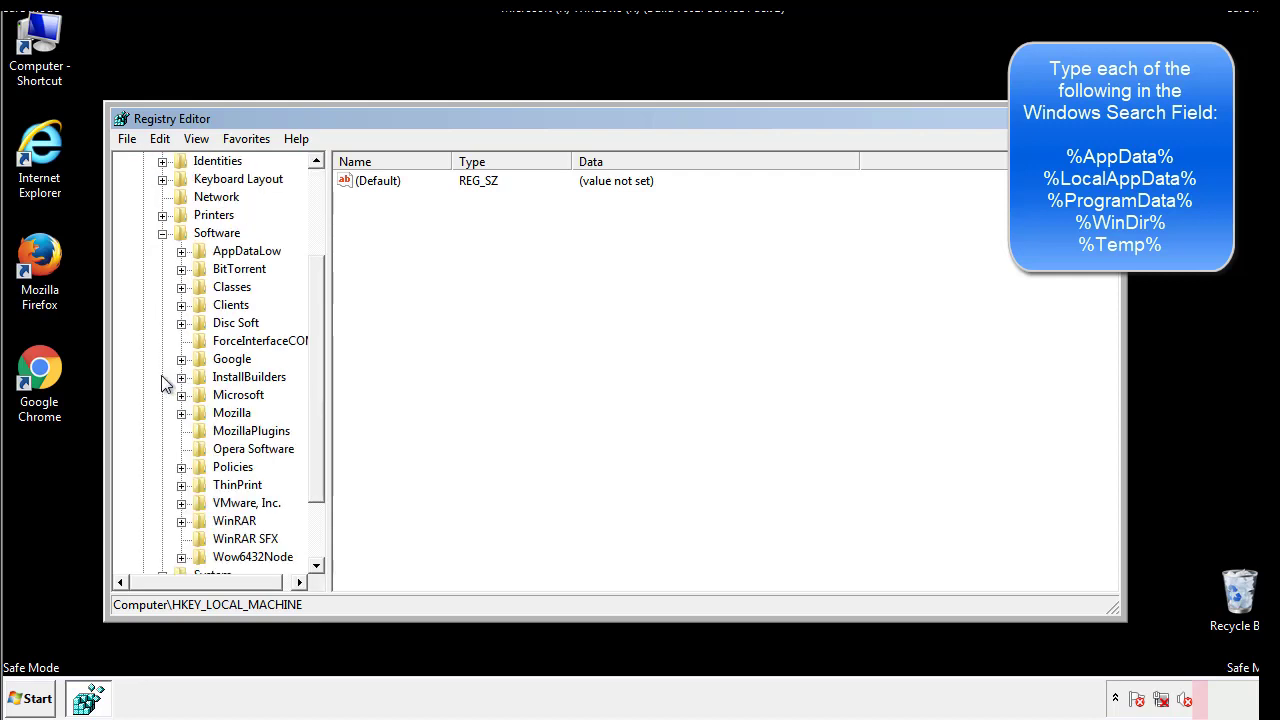
pyautogui.moveTo(314, 363); pyautogui.dragTo(314, 381)
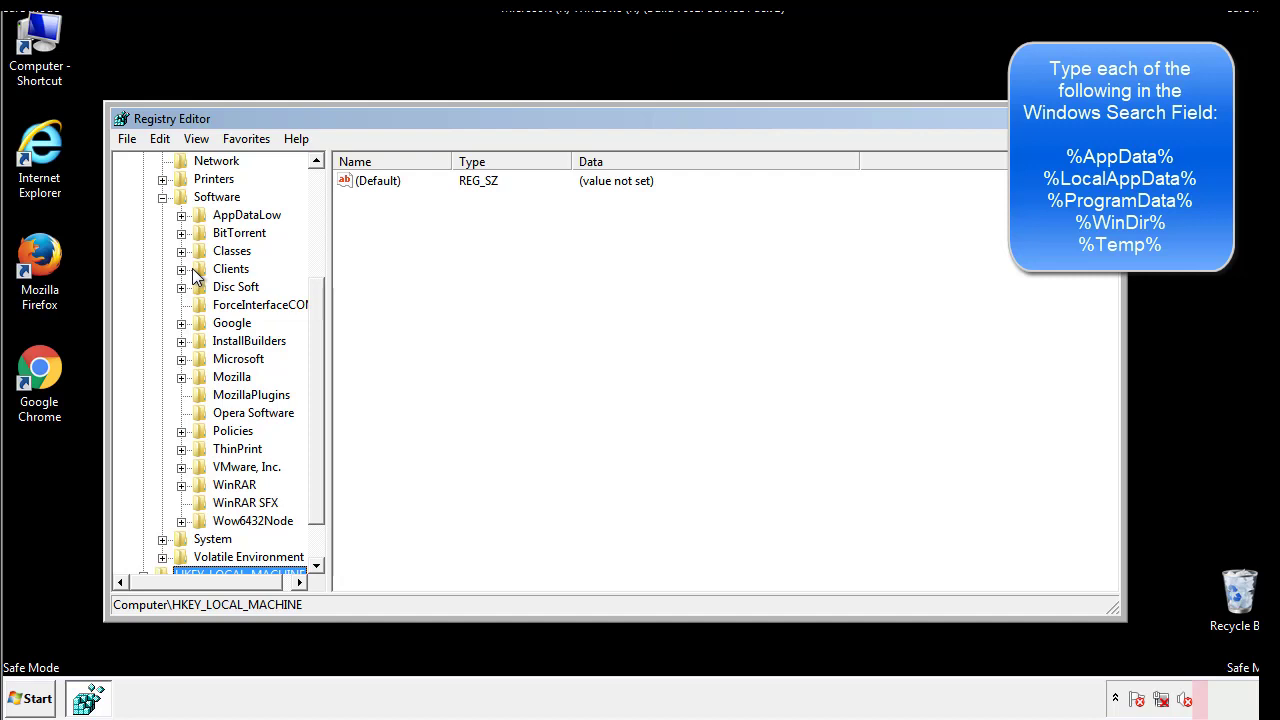
pyautogui.click(181, 360)
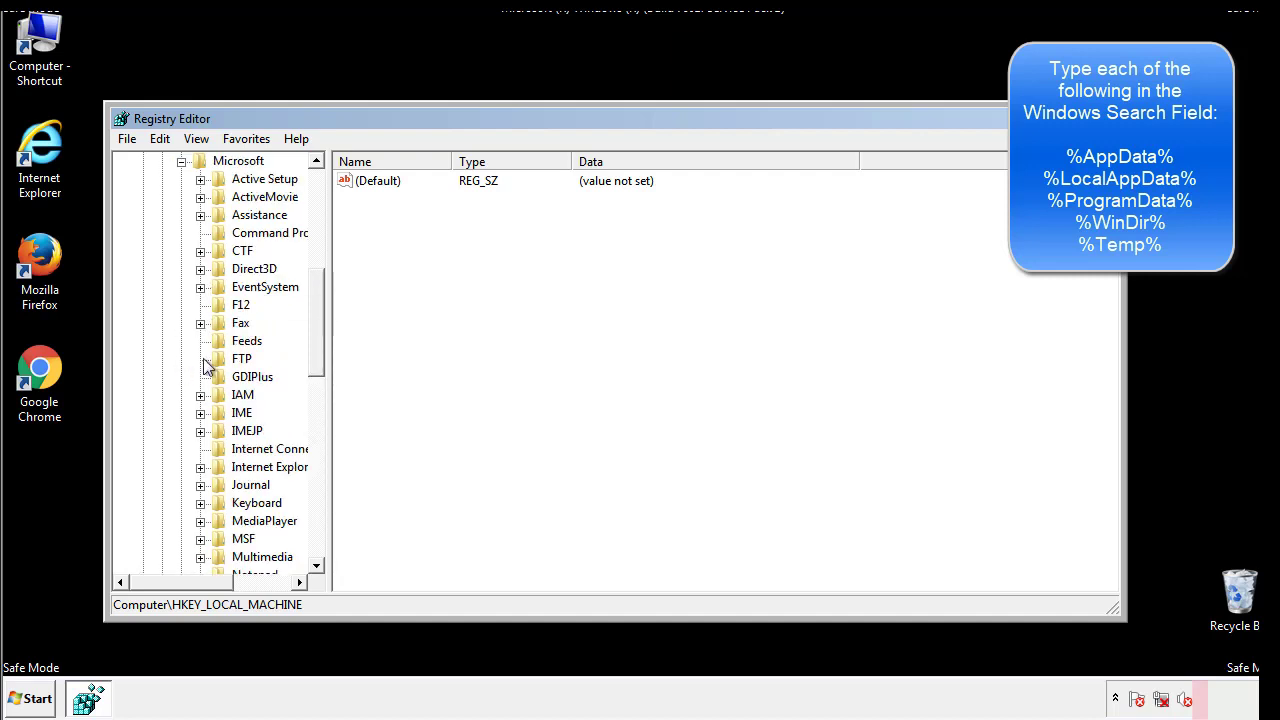
pyautogui.moveTo(314, 295); pyautogui.dragTo(317, 424)
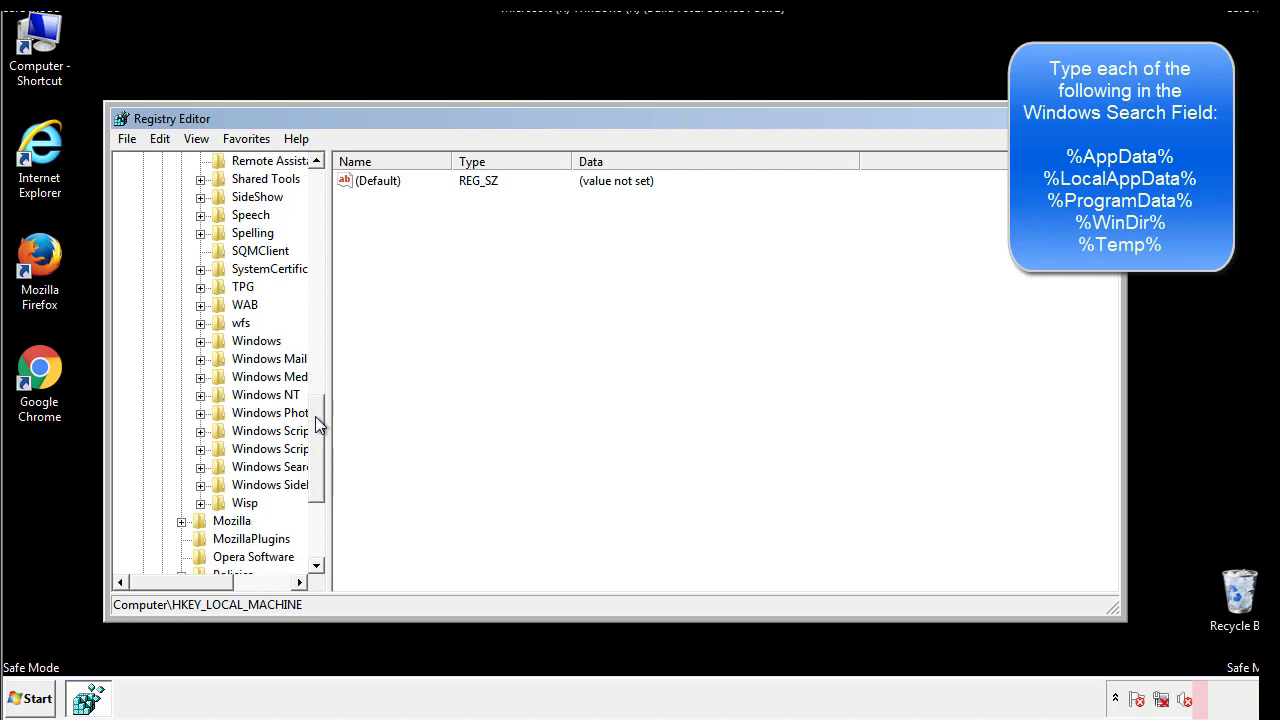
pyautogui.click(200, 341)
pyautogui.click(219, 359)
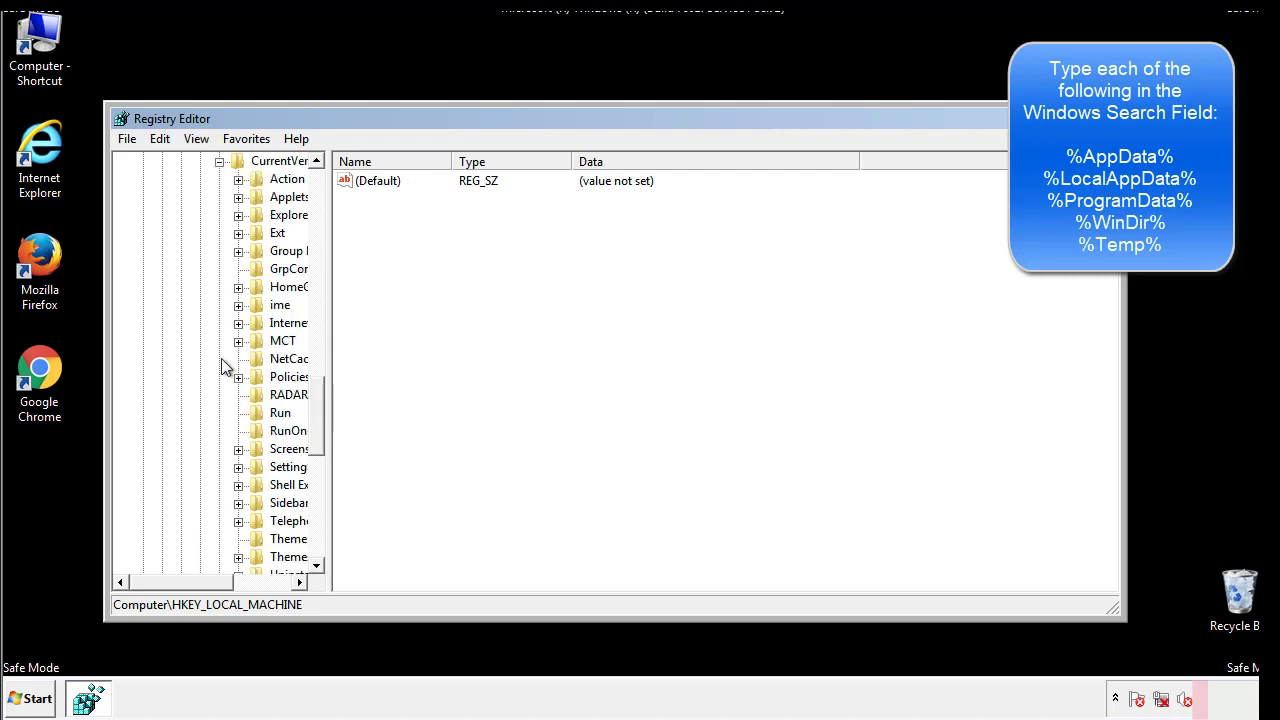
pyautogui.moveTo(193, 588); pyautogui.dragTo(225, 582)
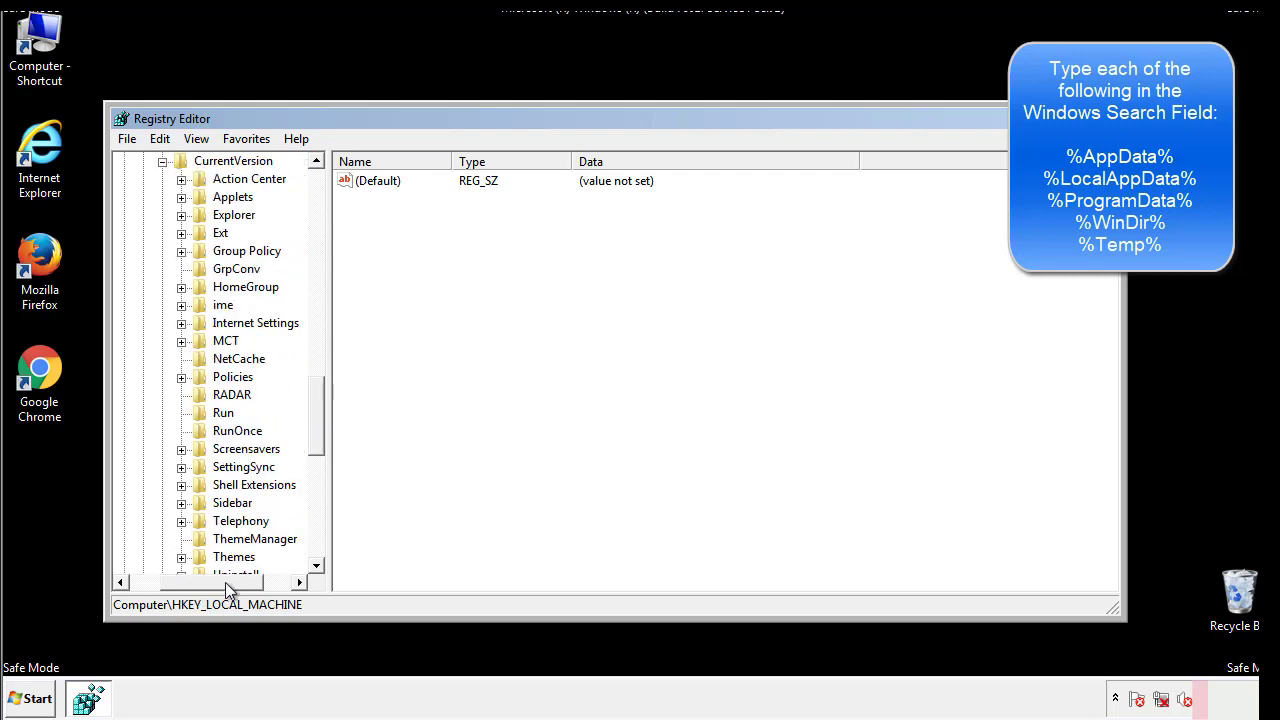
pyautogui.click(222, 412)
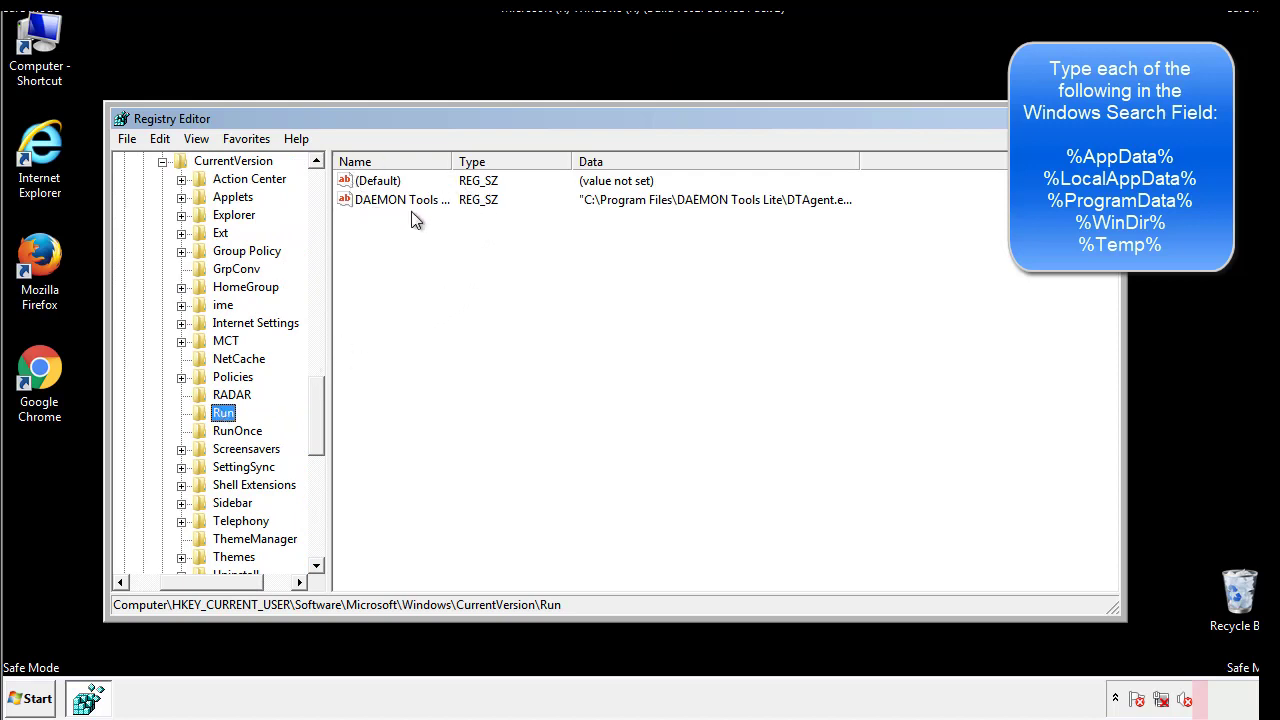
pyautogui.click(545, 230)
pyautogui.moveTo(372, 291); pyautogui.dragTo(455, 228)
# Step: Collapse the Windows key under HKEY_CURRENT_USER\Software\Microsoft and return to the start of the registry tree
pyautogui.moveTo(212, 579); pyautogui.dragTo(187, 581)
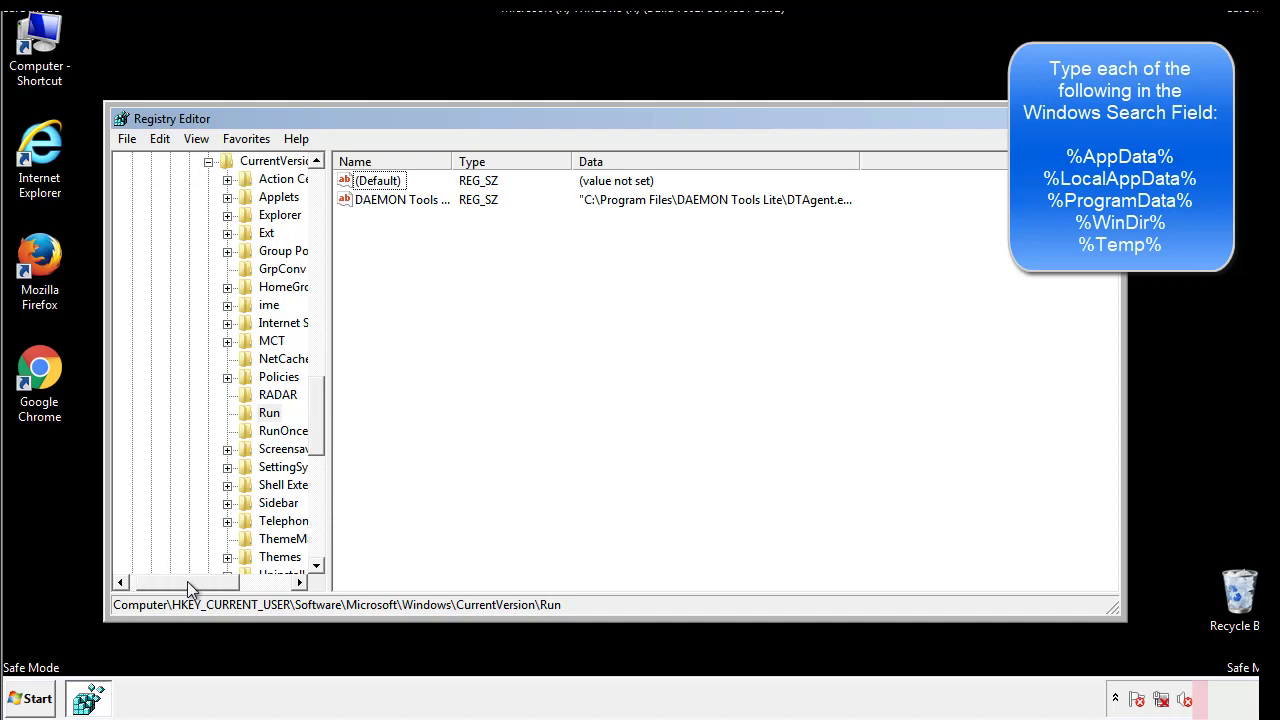
pyautogui.moveTo(322, 440); pyautogui.dragTo(316, 421)
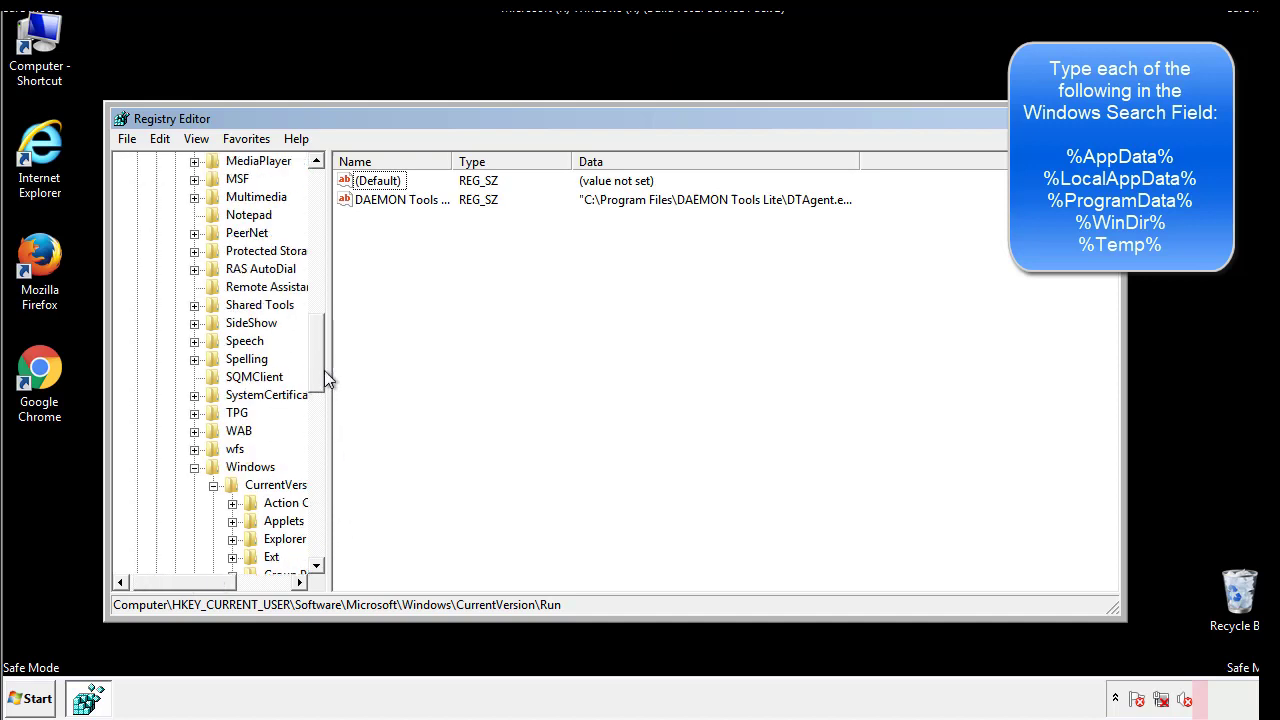
pyautogui.click(195, 468)
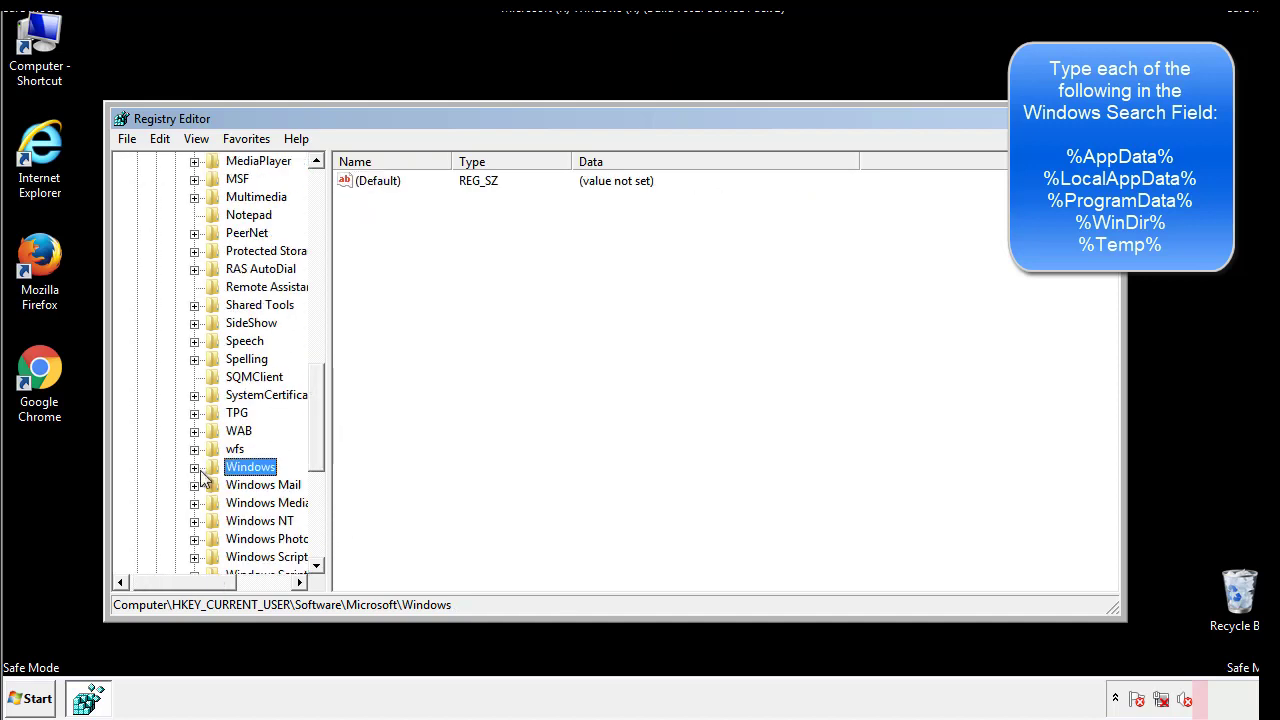
pyautogui.moveTo(321, 445); pyautogui.dragTo(322, 247)
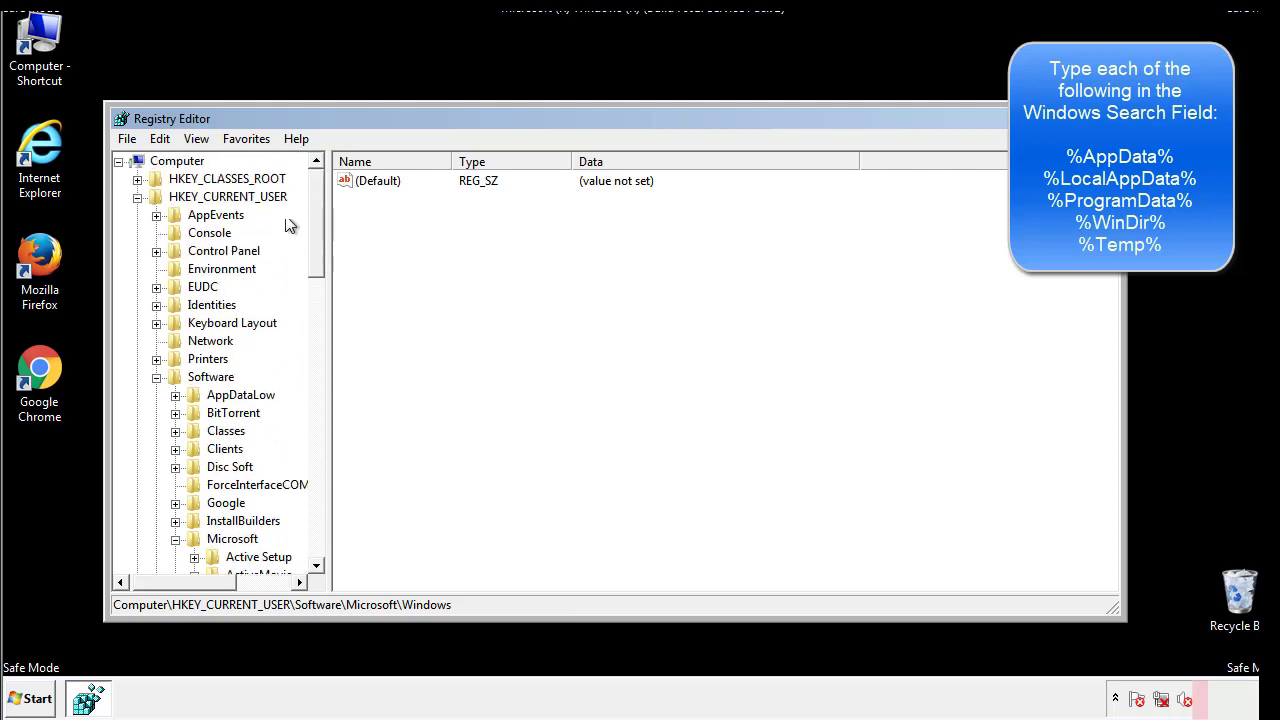
# Step: Search the registry's keys, values and data for %temp%
pyautogui.click(162, 139)
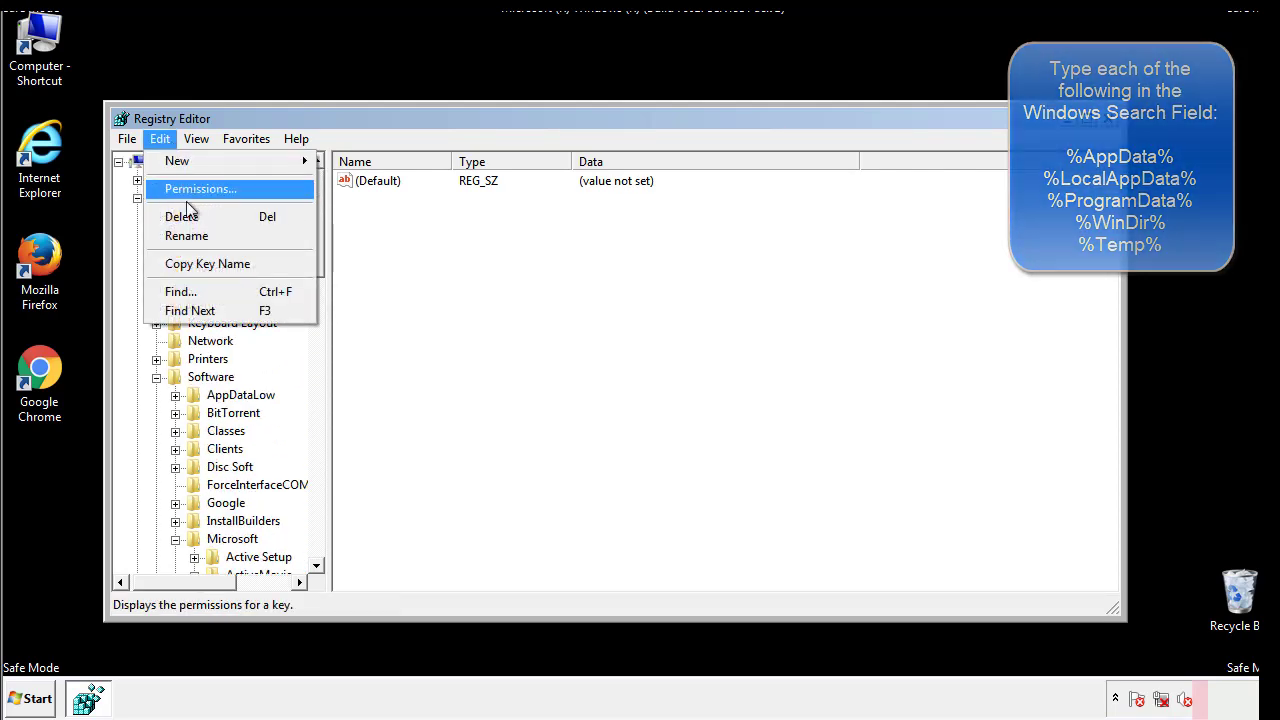
pyautogui.click(180, 291)
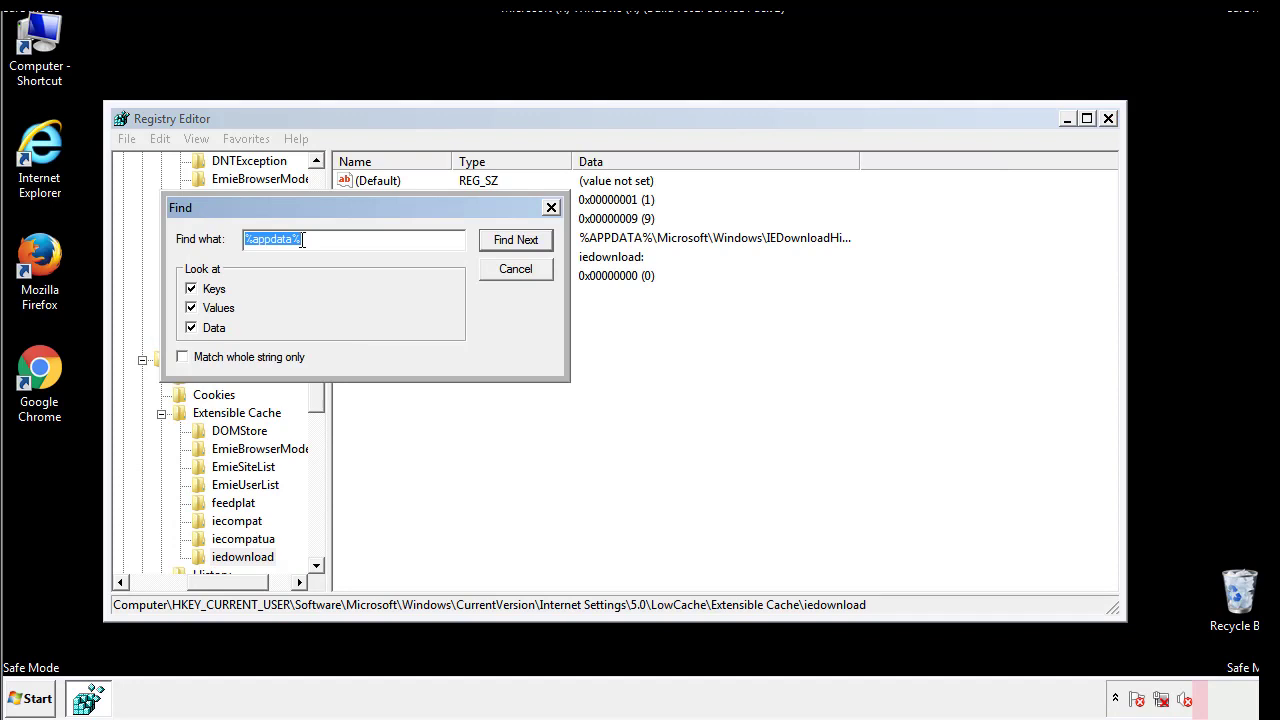
pyautogui.write('%temp%')
pyautogui.press('Return')
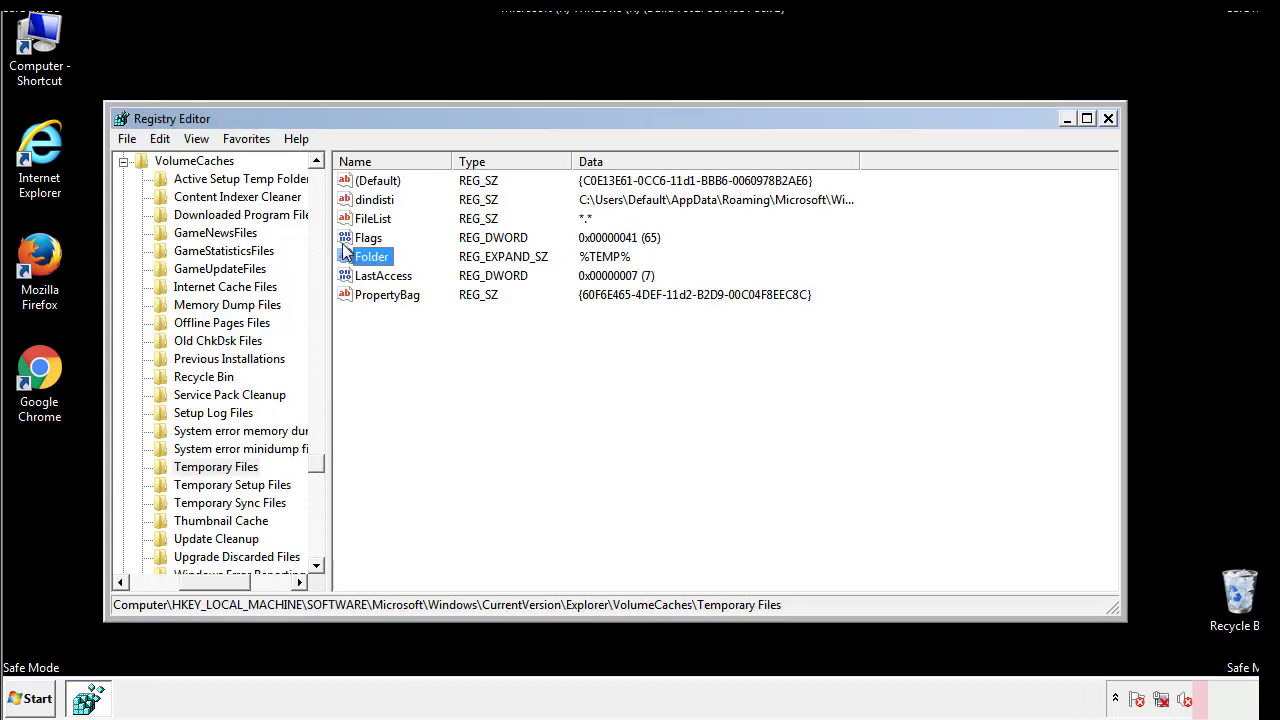
# Step: Permanently delete all values in the VolumeCaches\Temporary Files key and close the Registry Editor
pyautogui.click(525, 350)
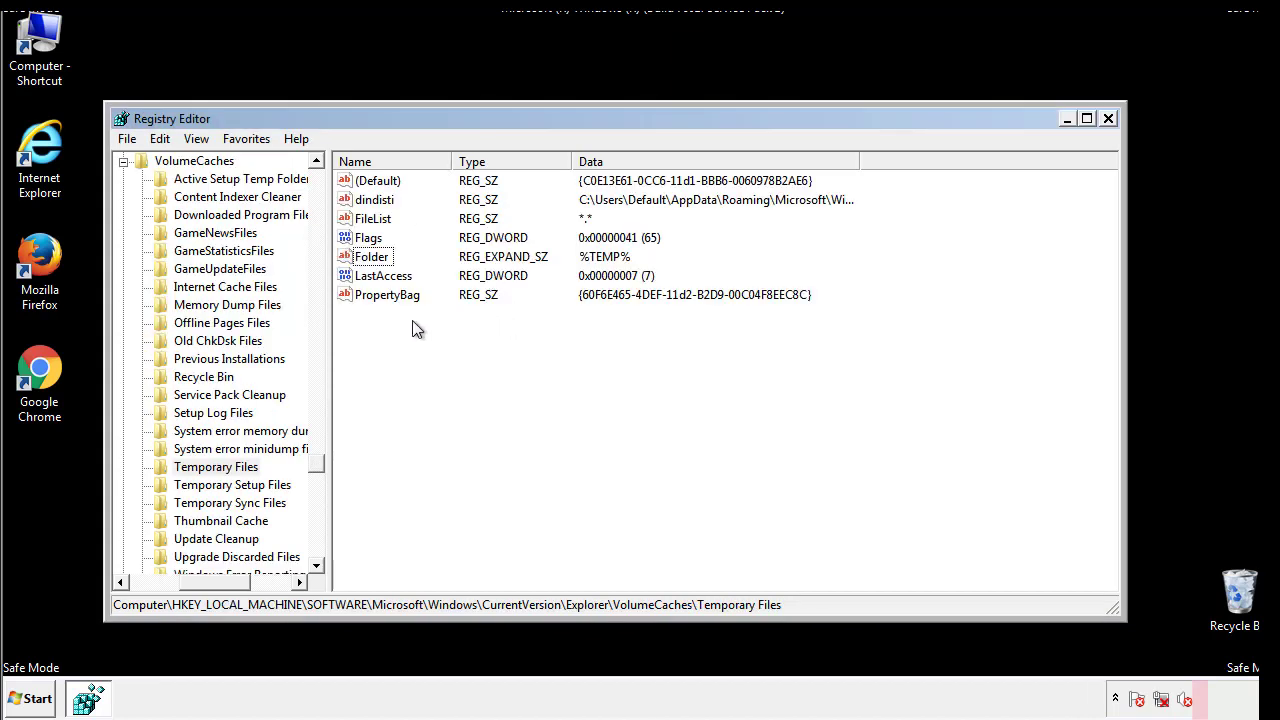
pyautogui.moveTo(410, 320); pyautogui.dragTo(365, 186)
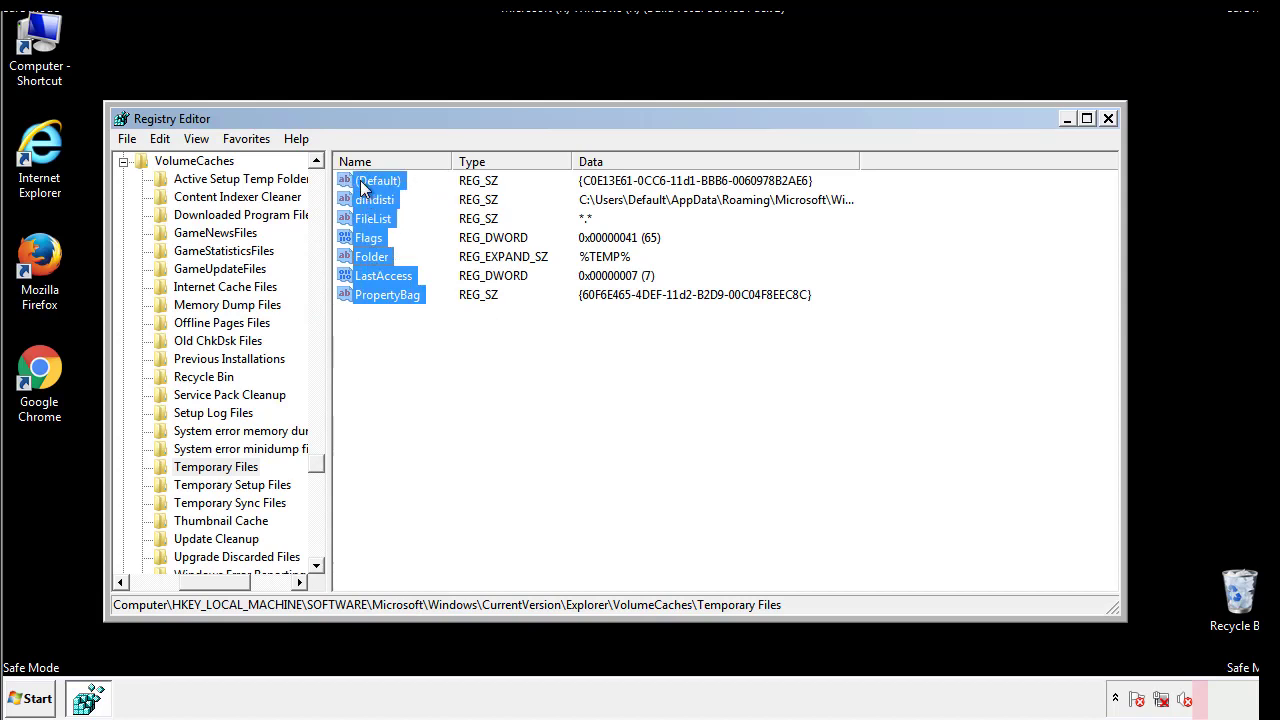
pyautogui.rightClick(365, 188)
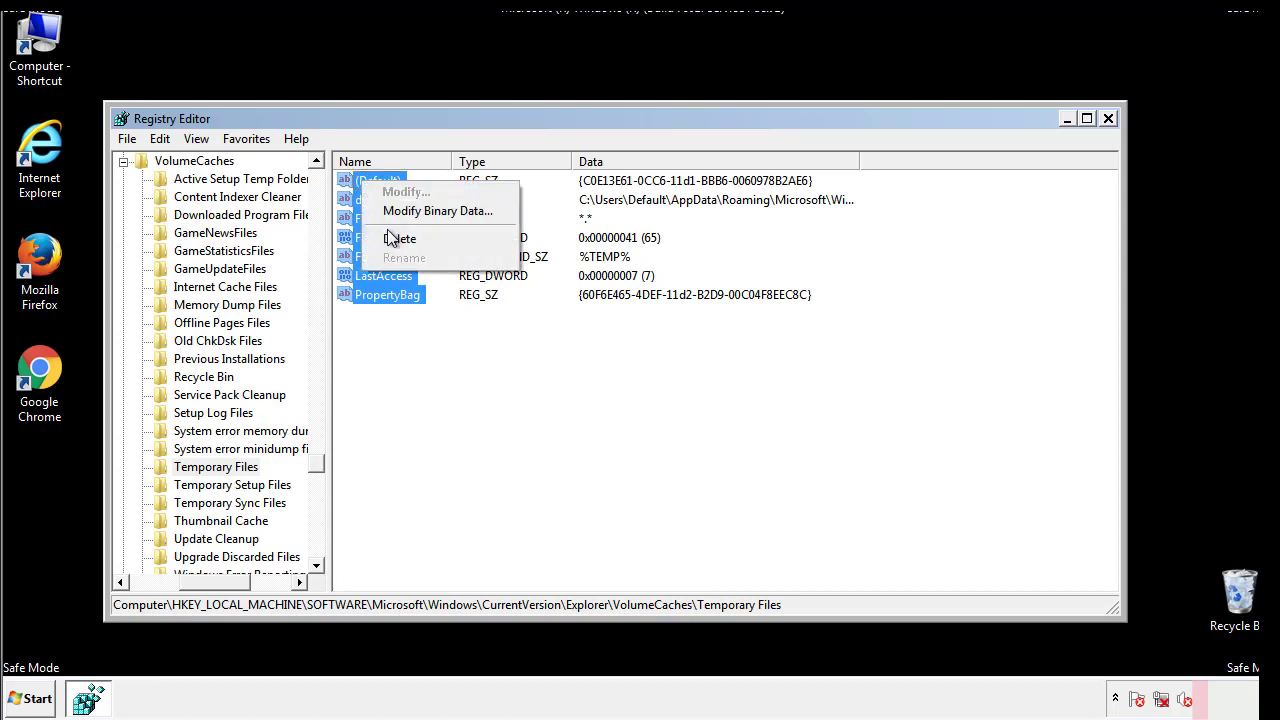
pyautogui.click(391, 240)
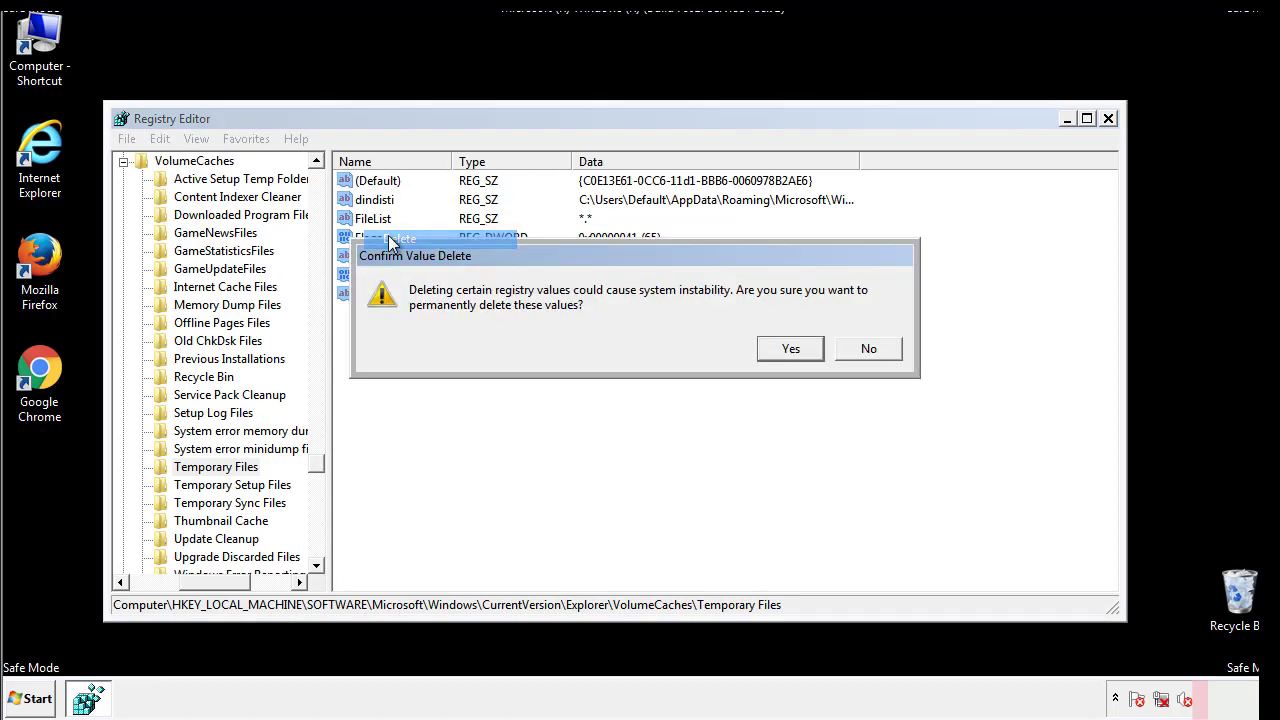
pyautogui.click(791, 348)
pyautogui.click(446, 245)
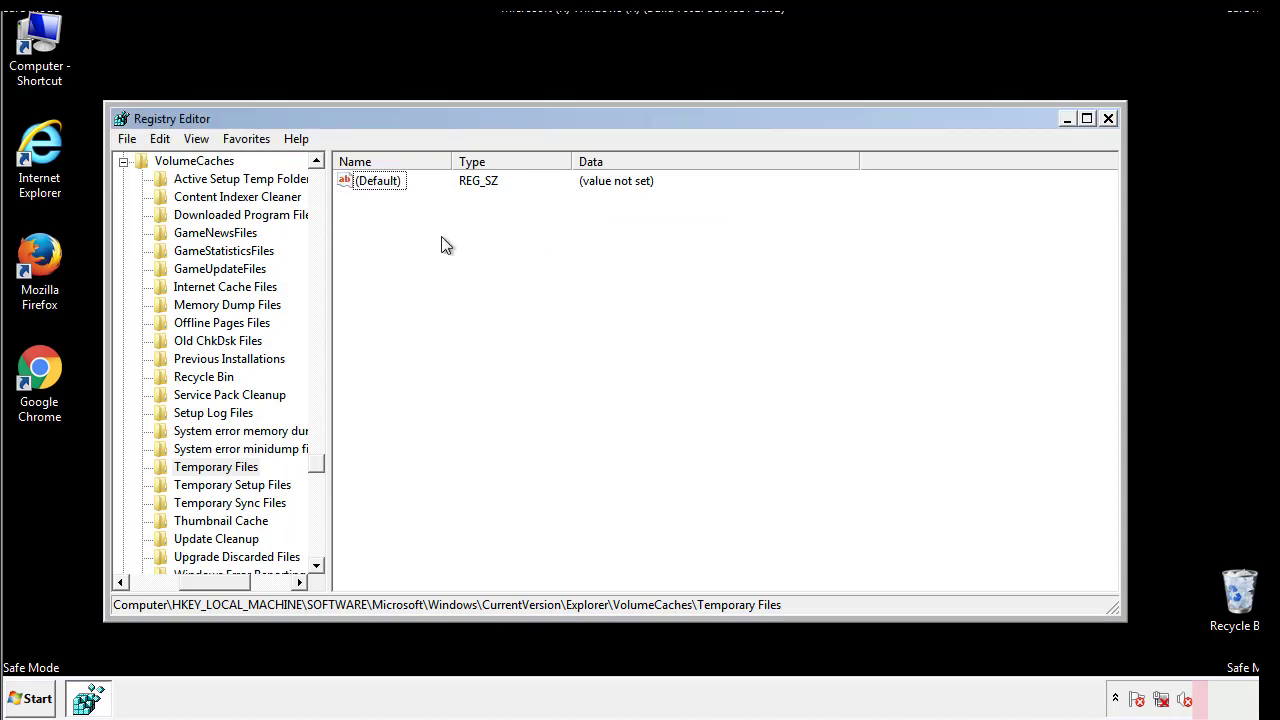
pyautogui.click(1109, 119)
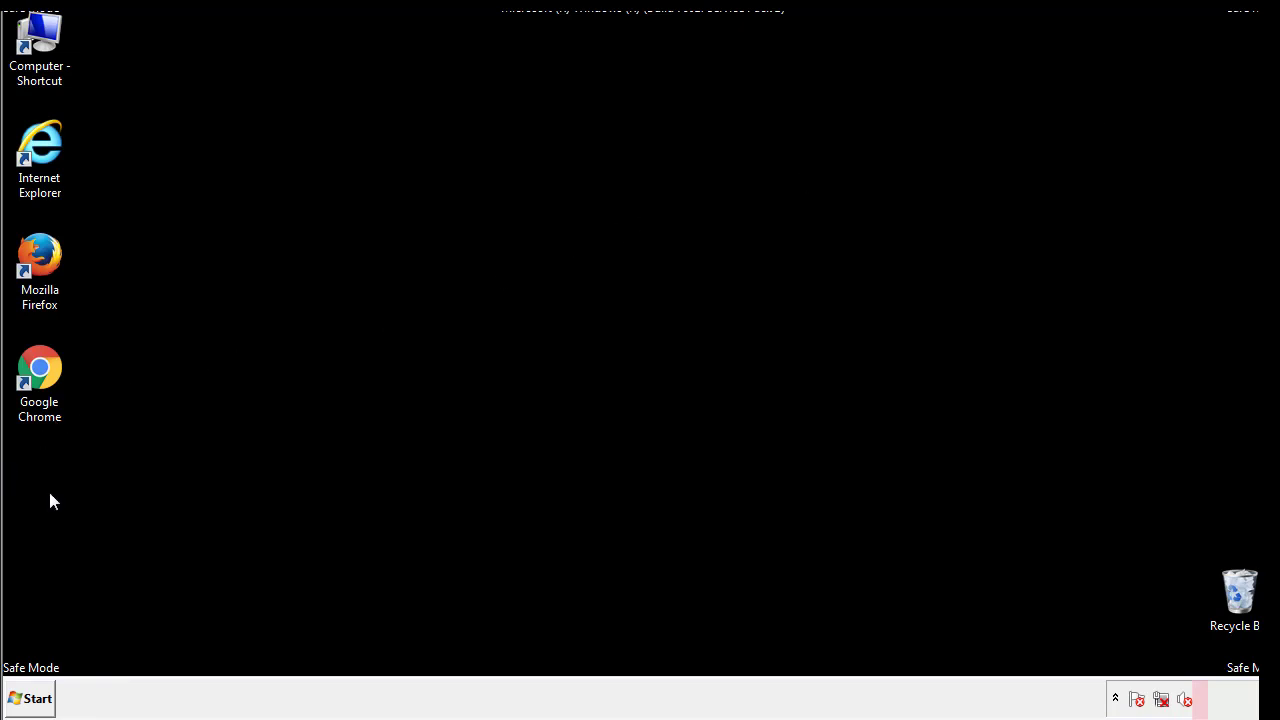
# Step: Find msconfig through the Windows search and open System Configuration
pyautogui.click(28, 704)
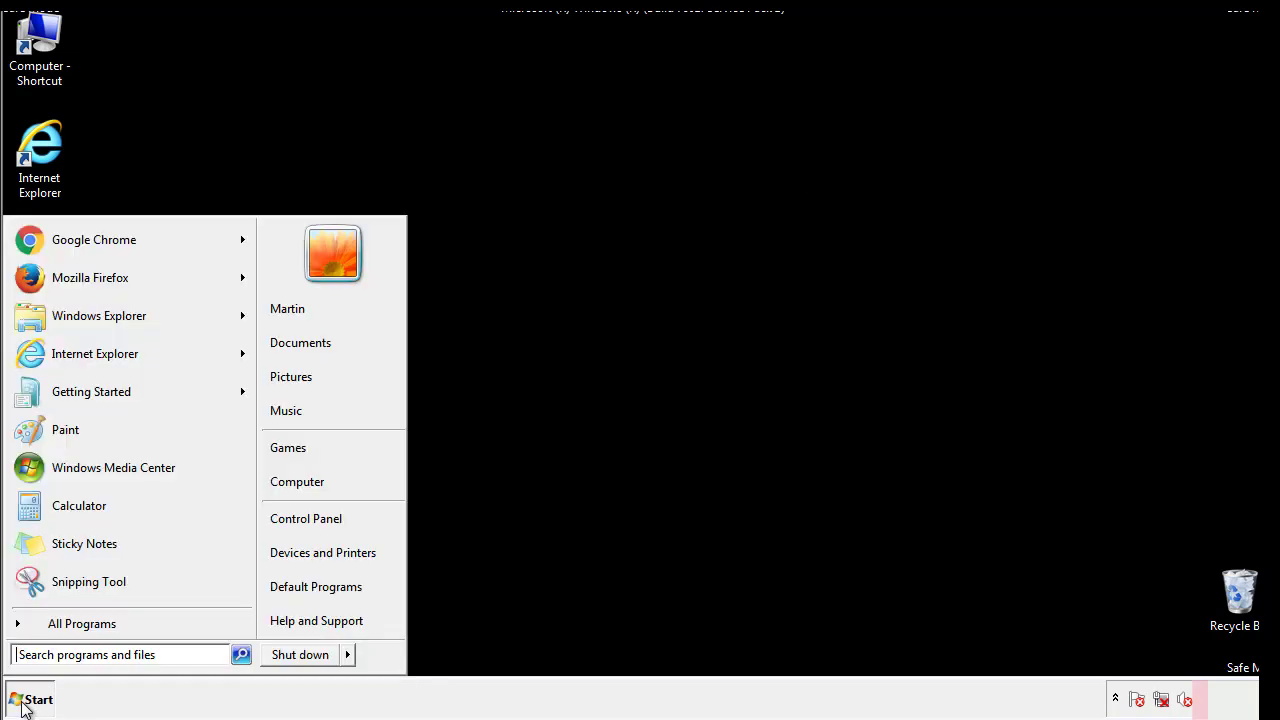
pyautogui.click(69, 654)
pyautogui.write('mscon')
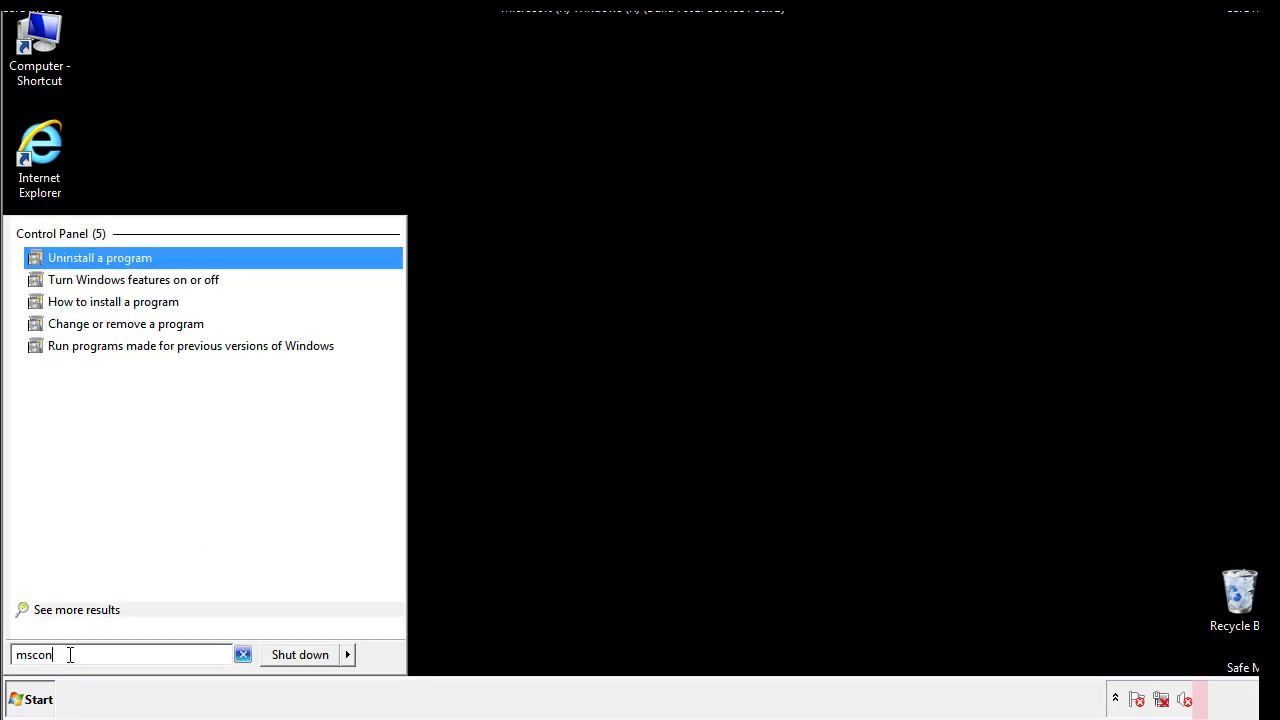
pyautogui.write('fig')
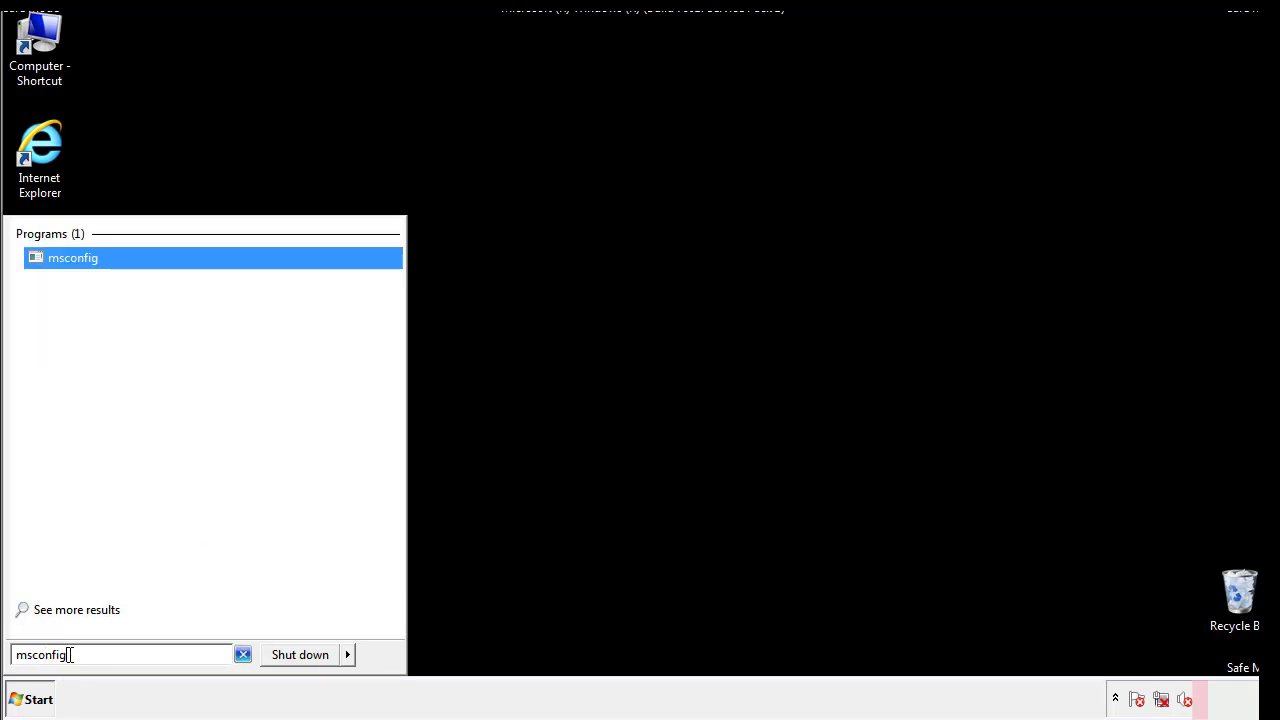
pyautogui.press('Return')
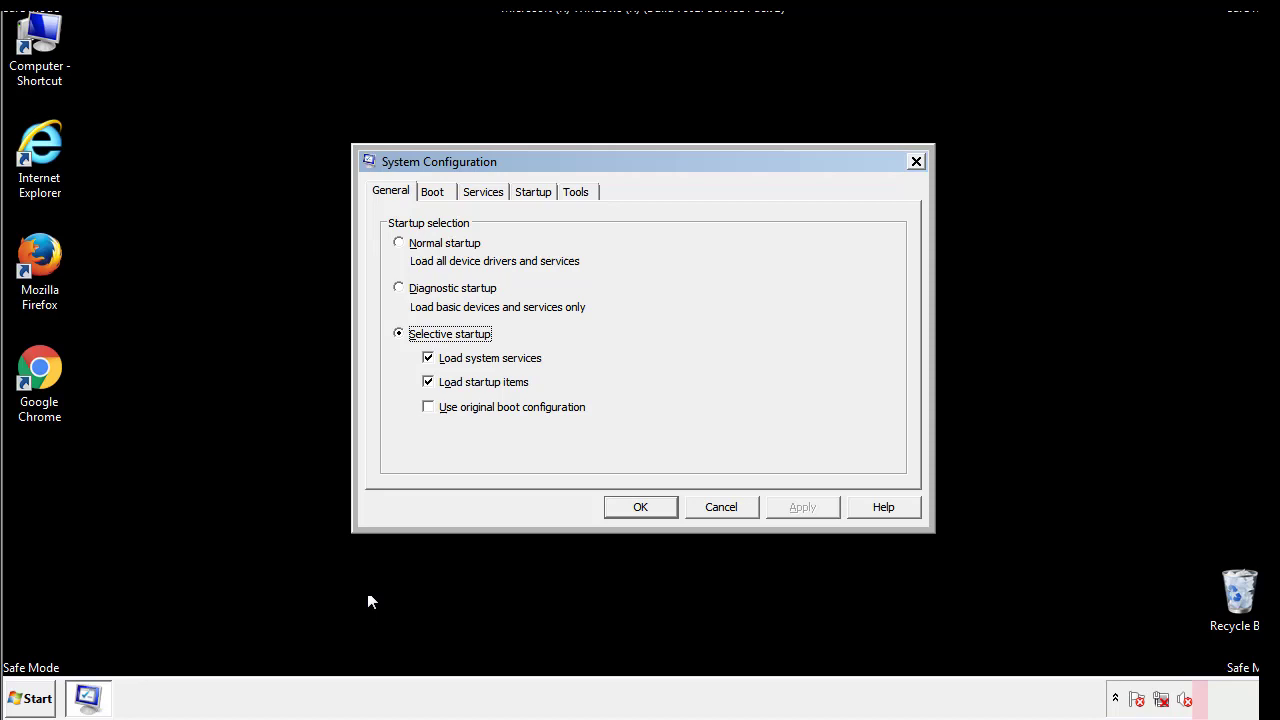
# Step: Turn off Safe boot in the boot options, apply the change and restart the computer
pyautogui.click(438, 190)
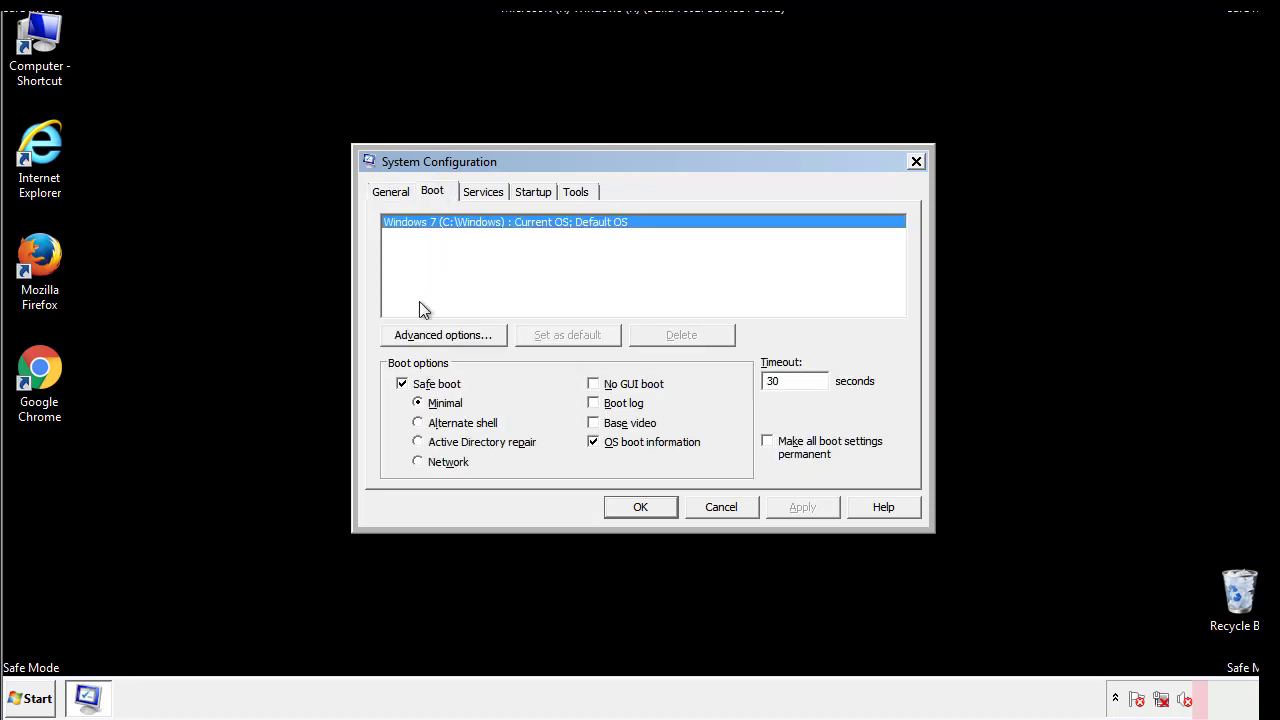
pyautogui.click(404, 385)
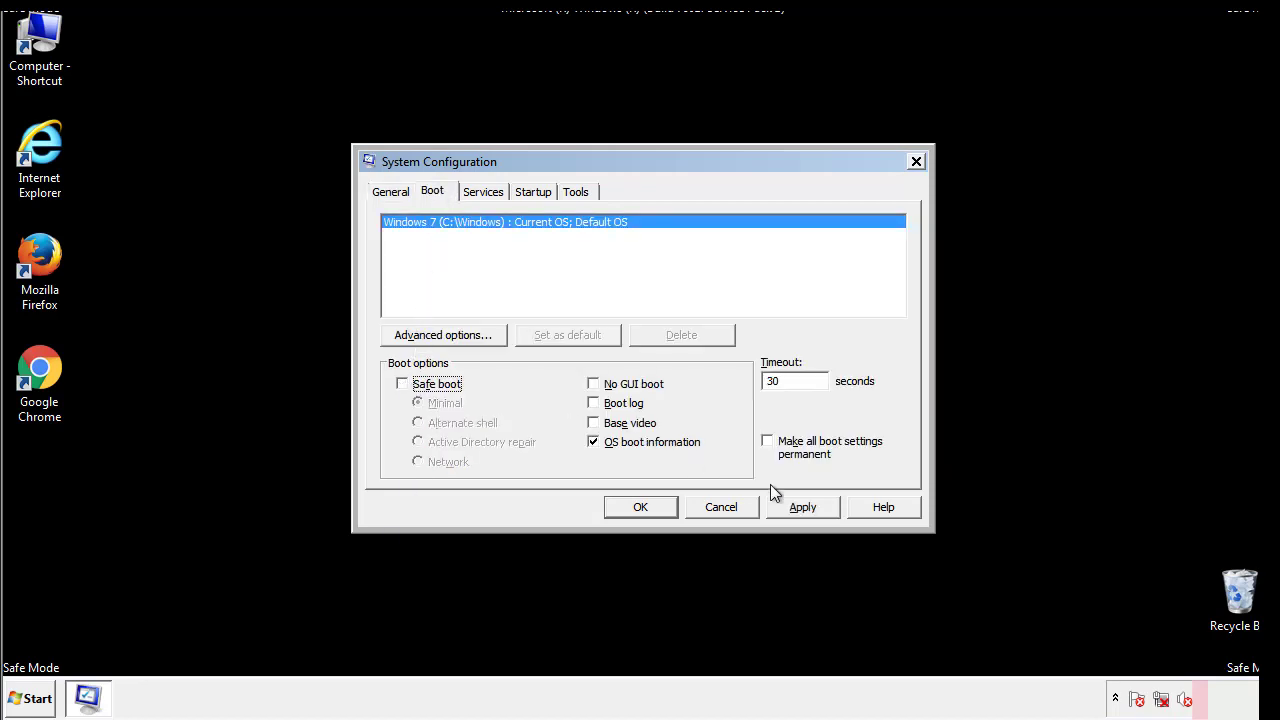
pyautogui.click(805, 506)
pyautogui.click(638, 507)
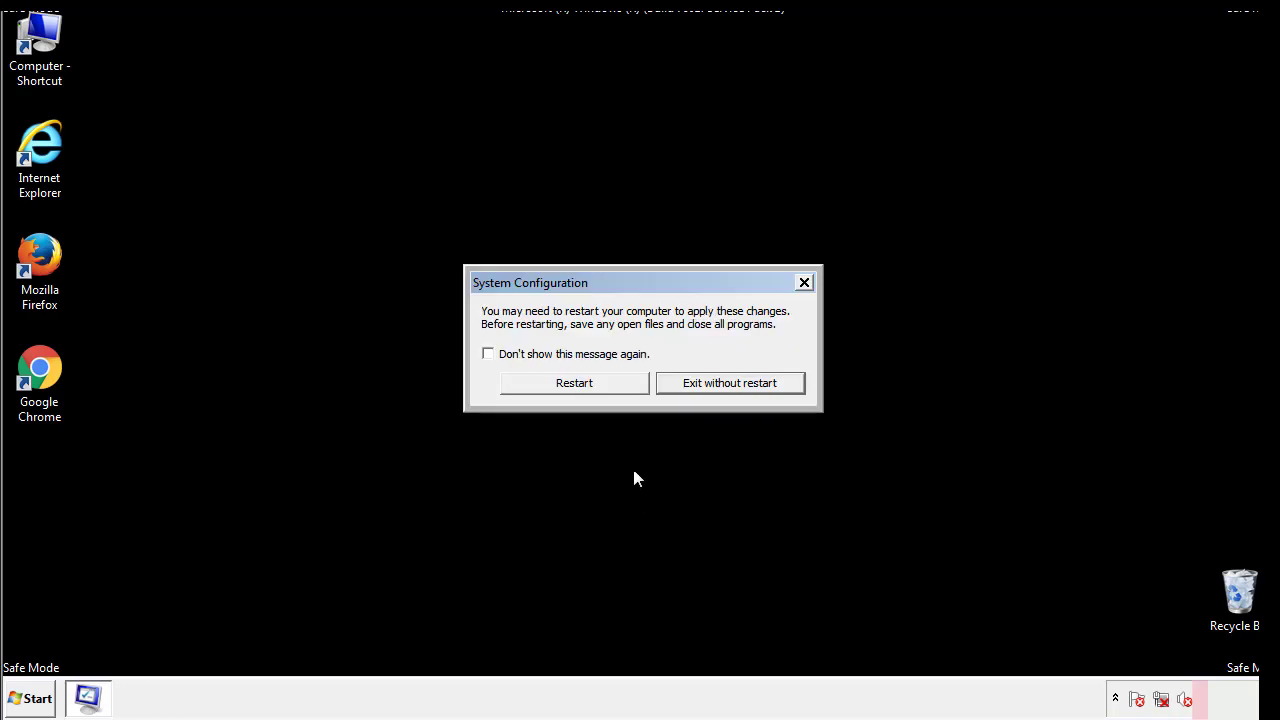
pyautogui.click(592, 390)
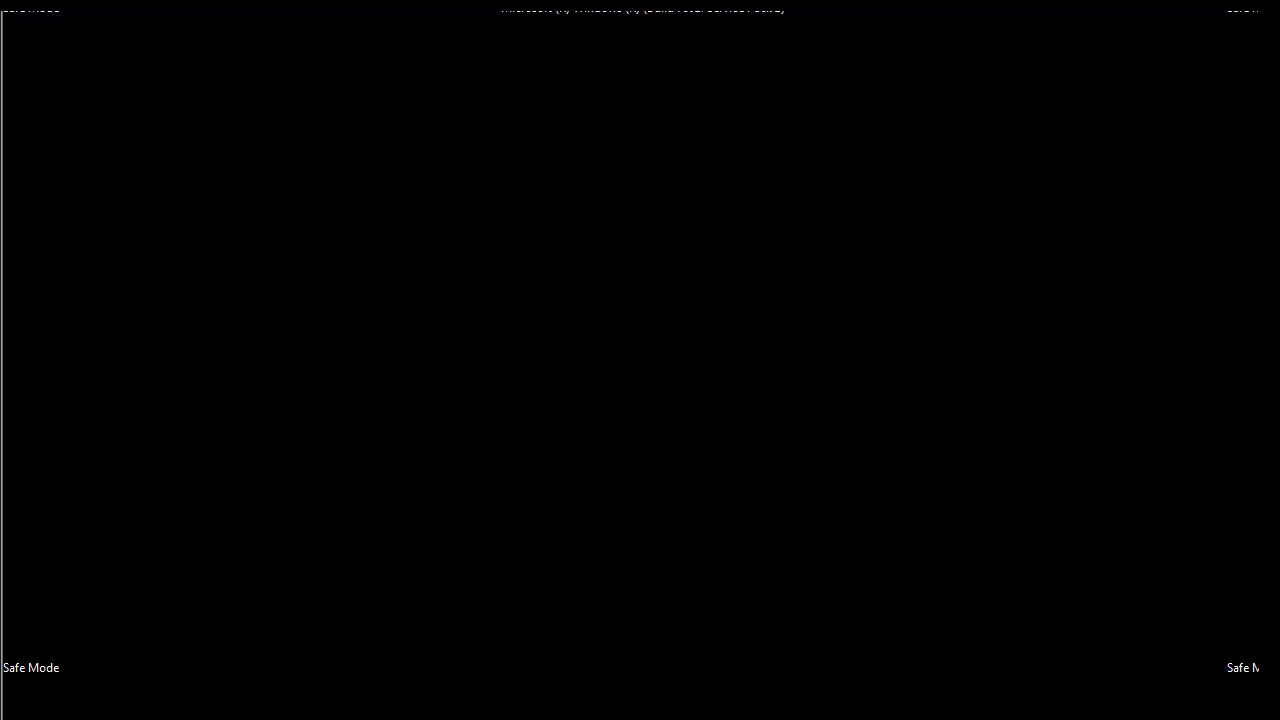